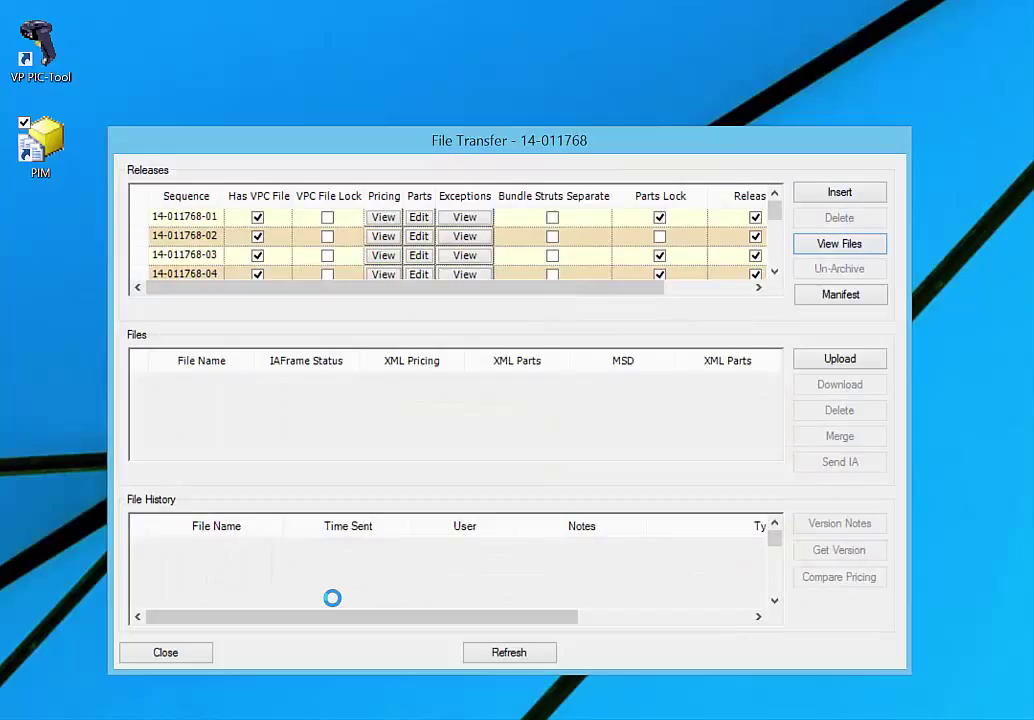
- Generate the project's manifest and select the Manifest.xml file listed under the first release
click(830, 298)
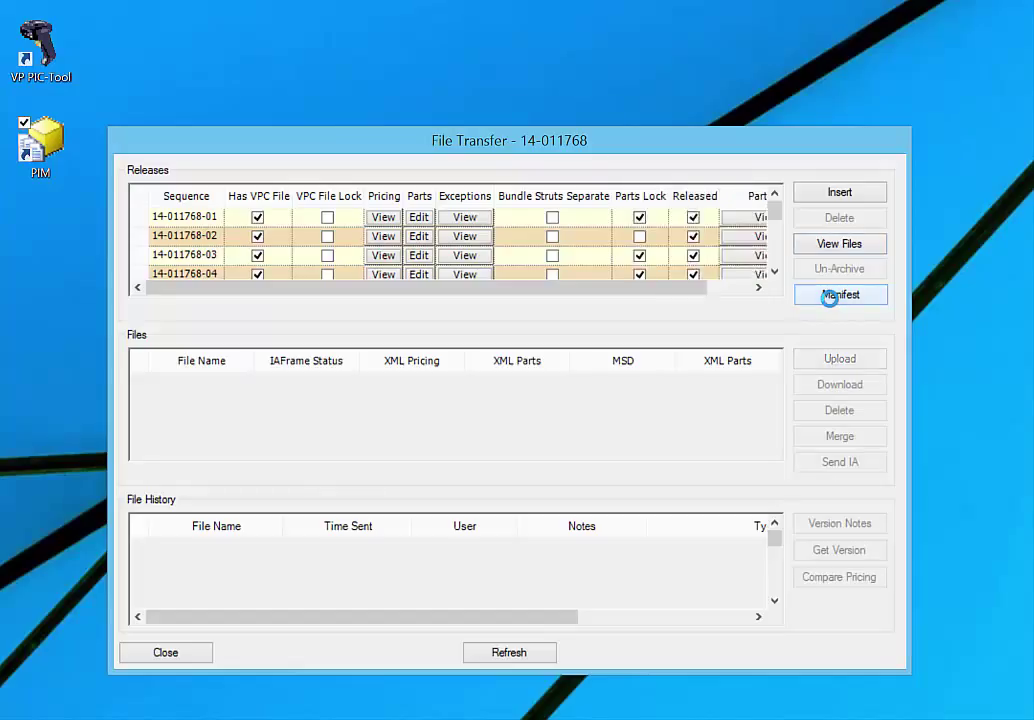
click(139, 216)
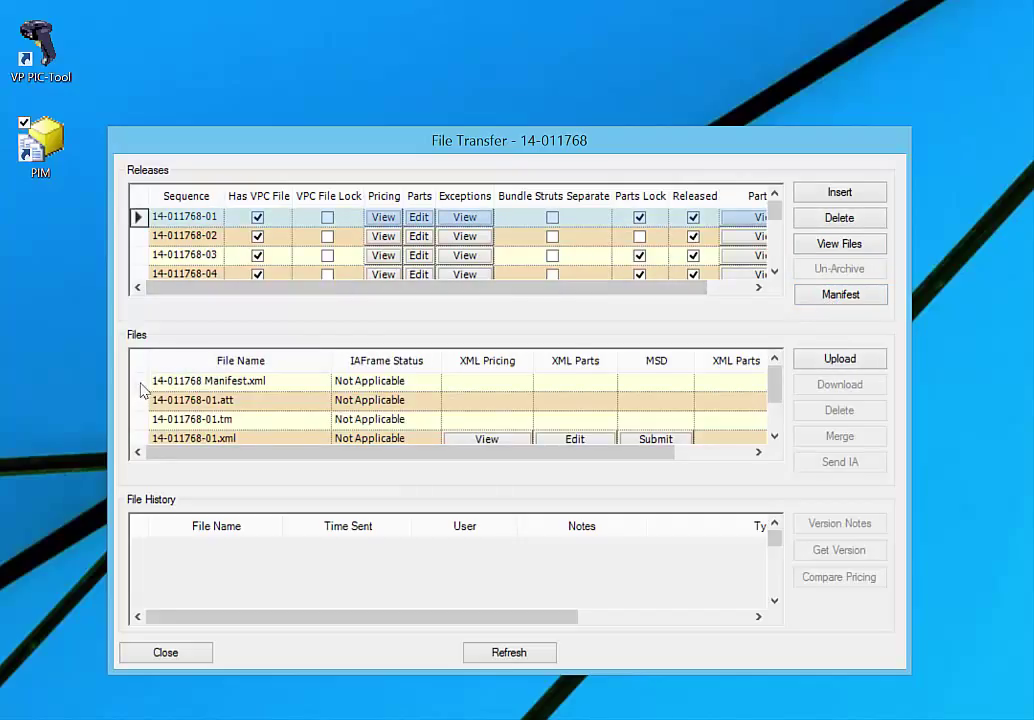
click(208, 380)
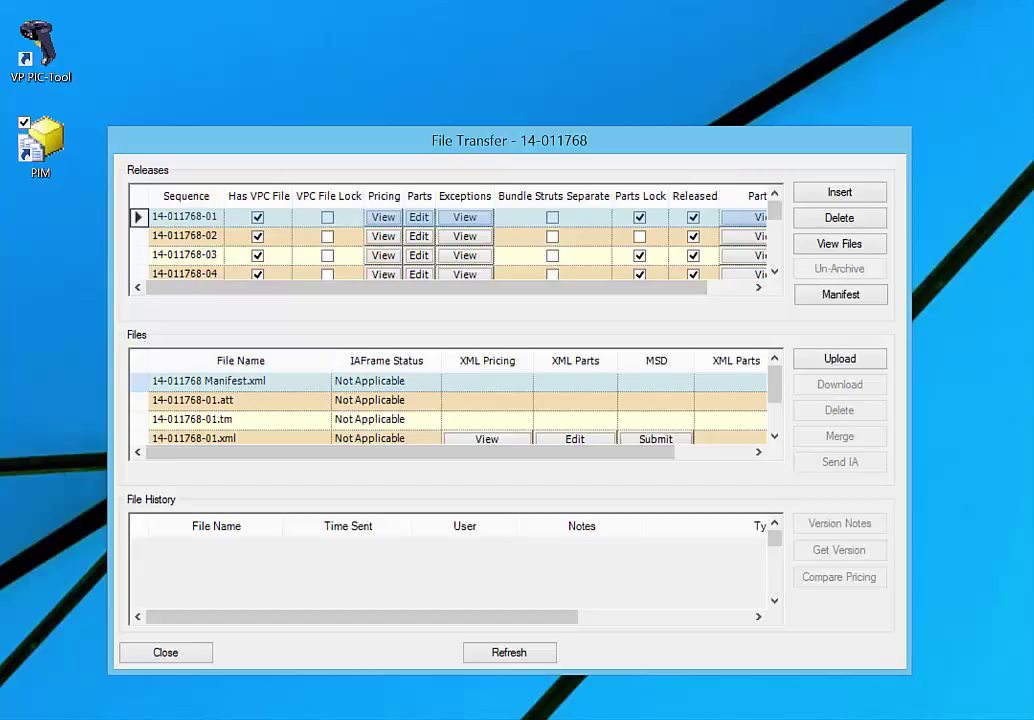
click(140, 381)
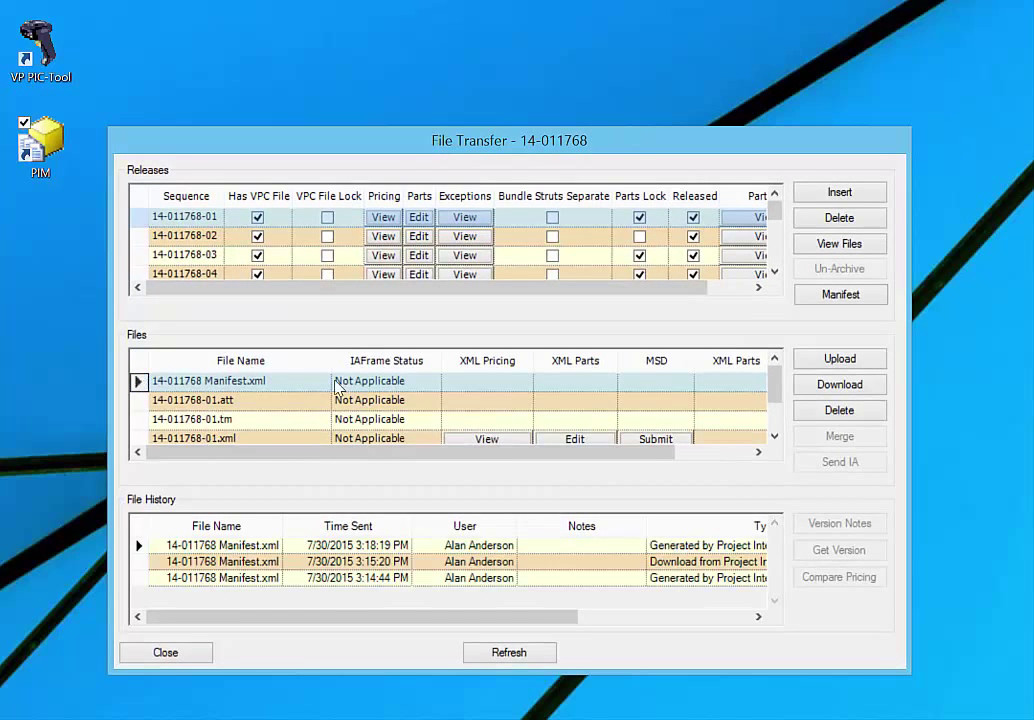
- Download the manifest file to the folder VP Buildings\VP Command\Building Files on drive C
click(850, 385)
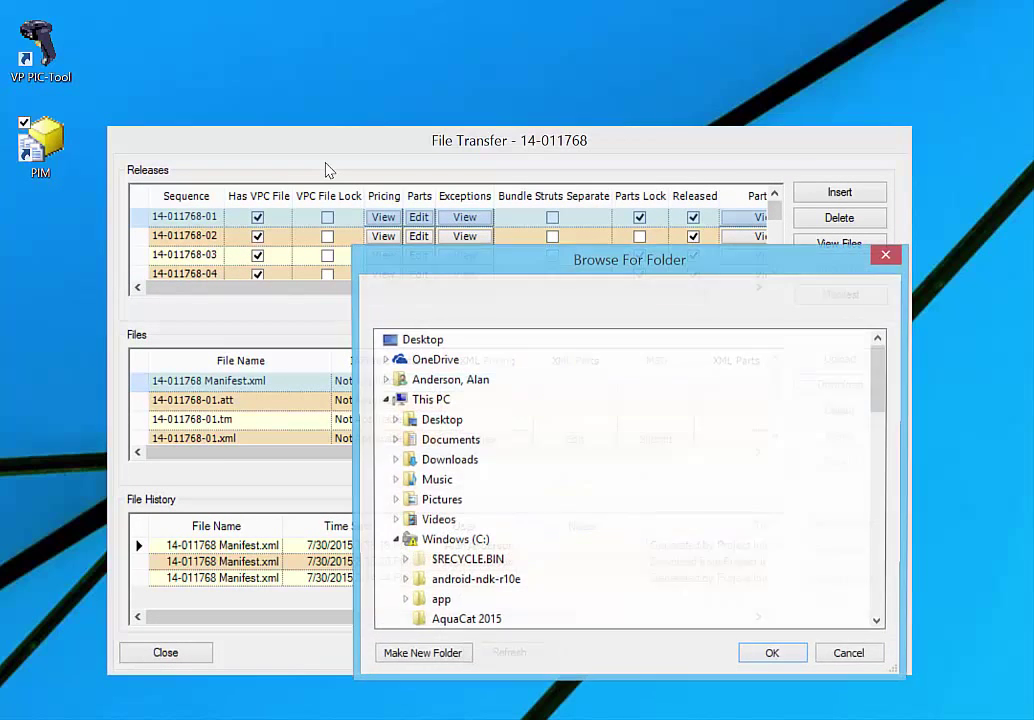
scroll(710, 490, down, 5)
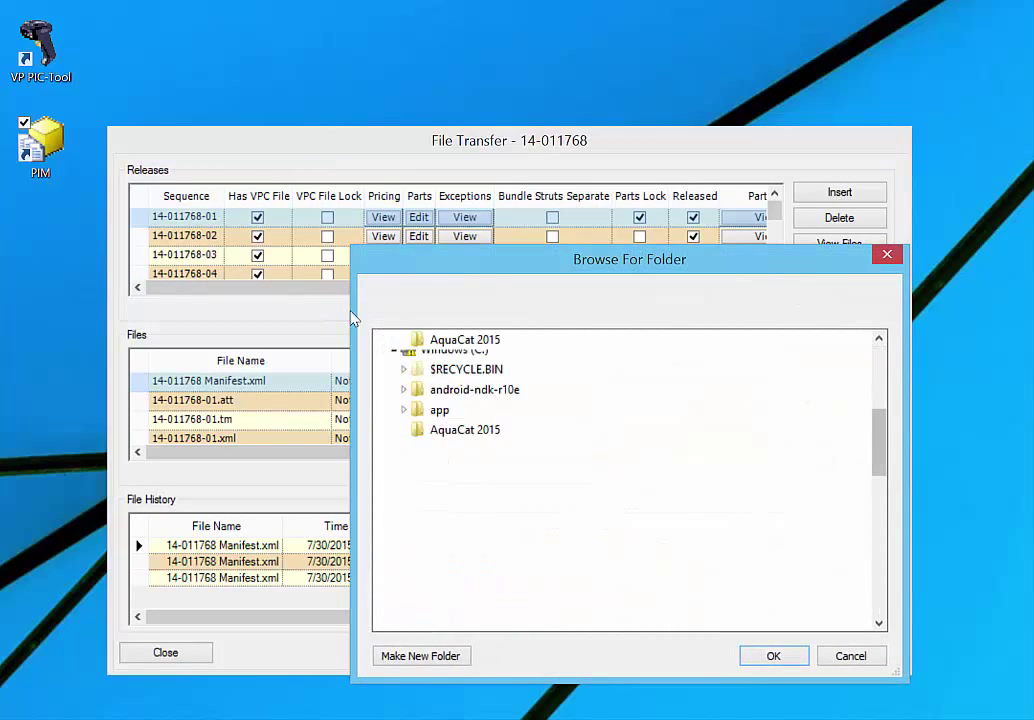
scroll(352, 318, down, 5)
scroll(352, 318, down, 5)
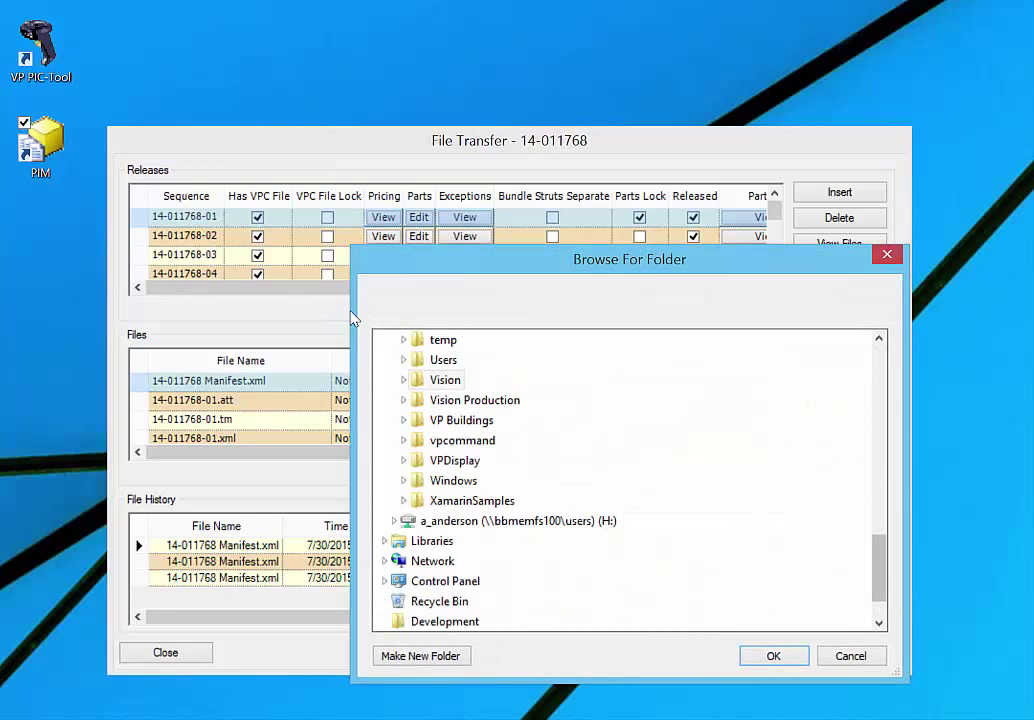
click(489, 427)
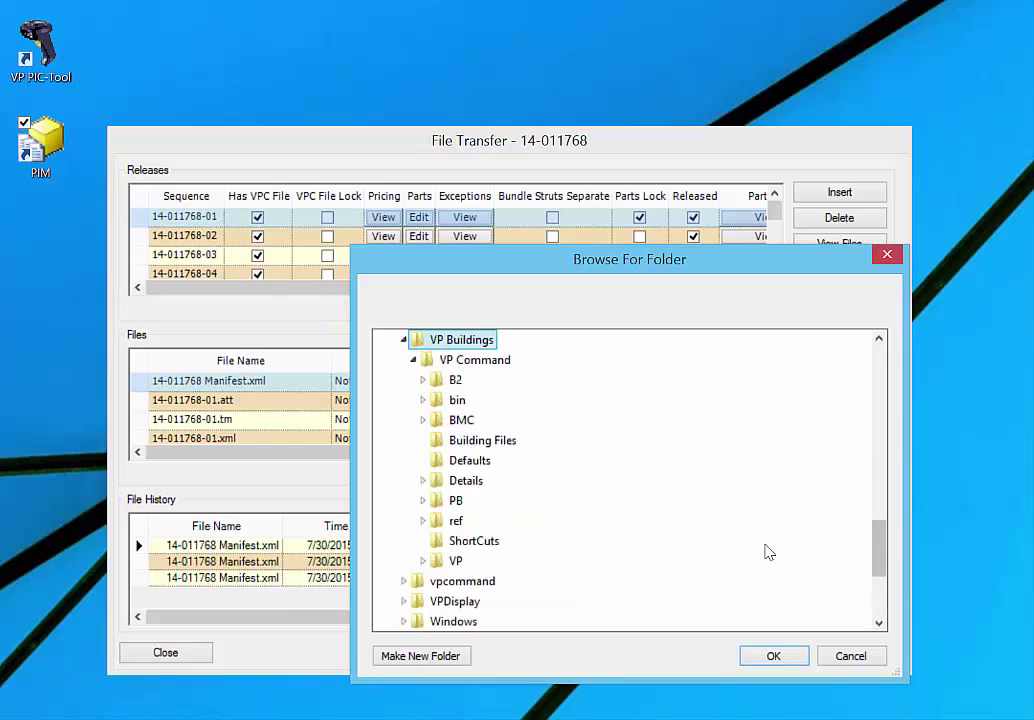
click(475, 442)
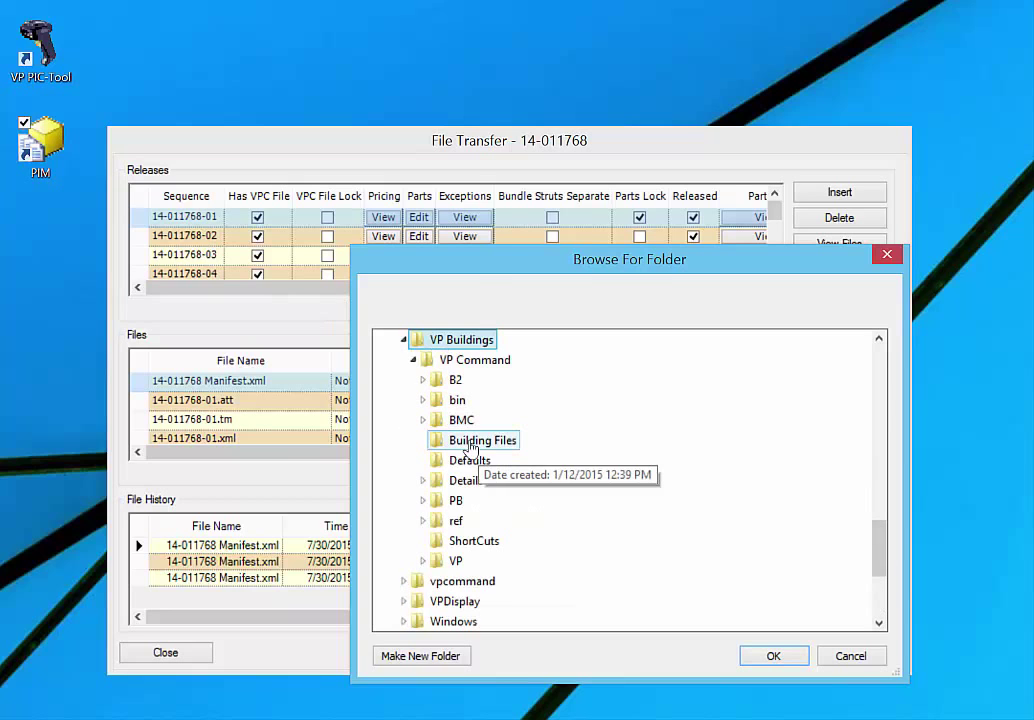
click(771, 655)
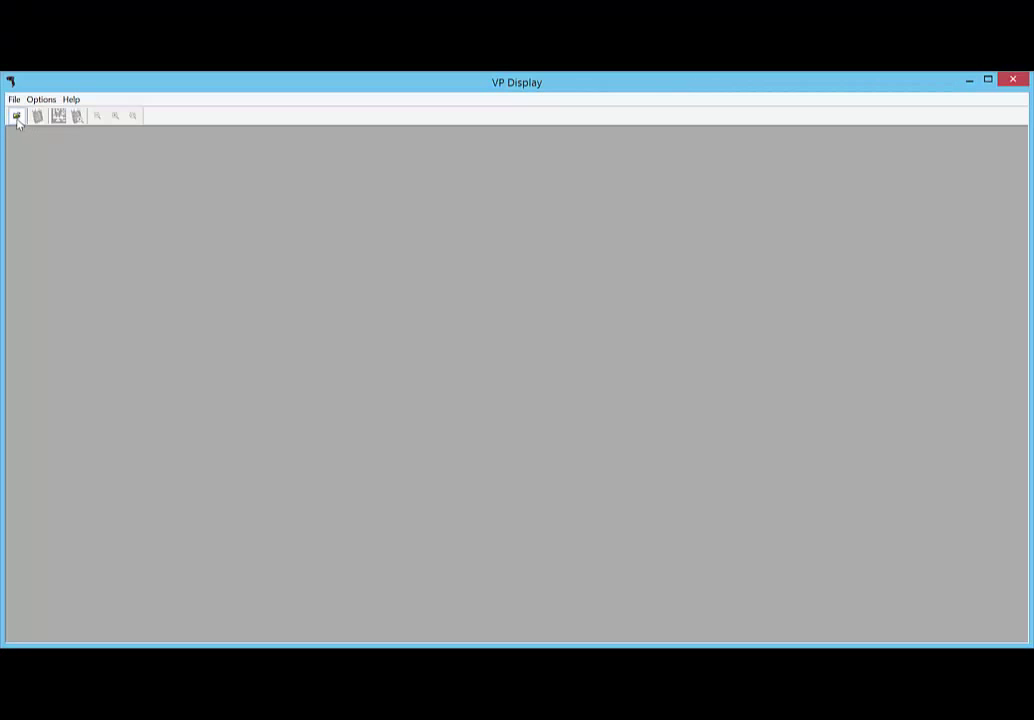
- Switch to VP Display and open the building file 02 Triad Metals International.VPC
click(17, 116)
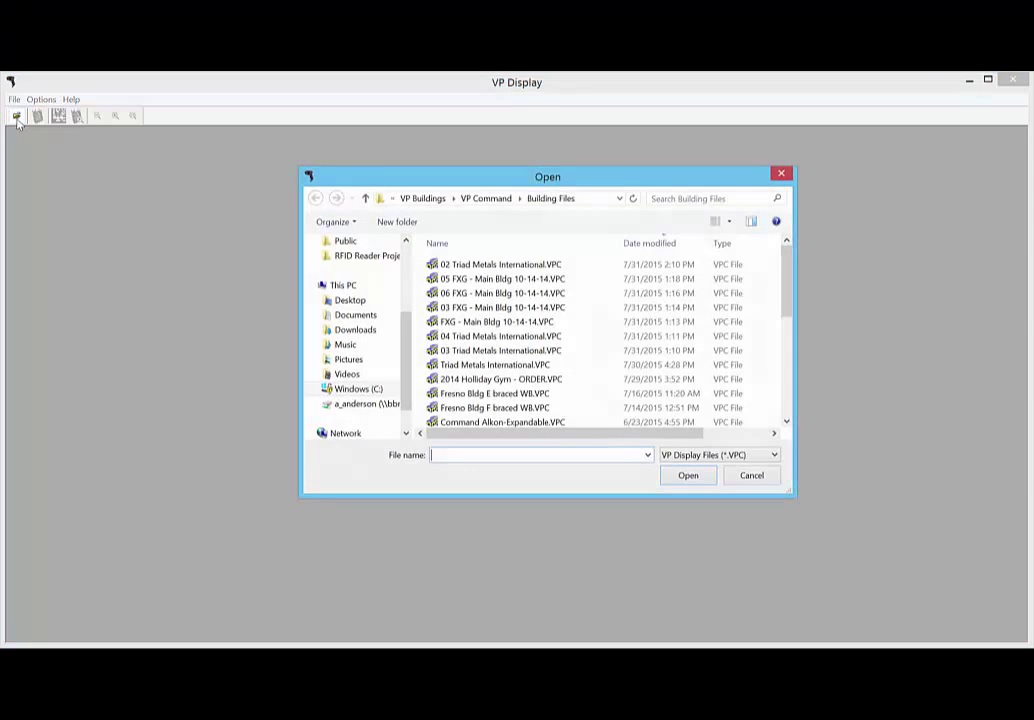
click(505, 265)
click(672, 477)
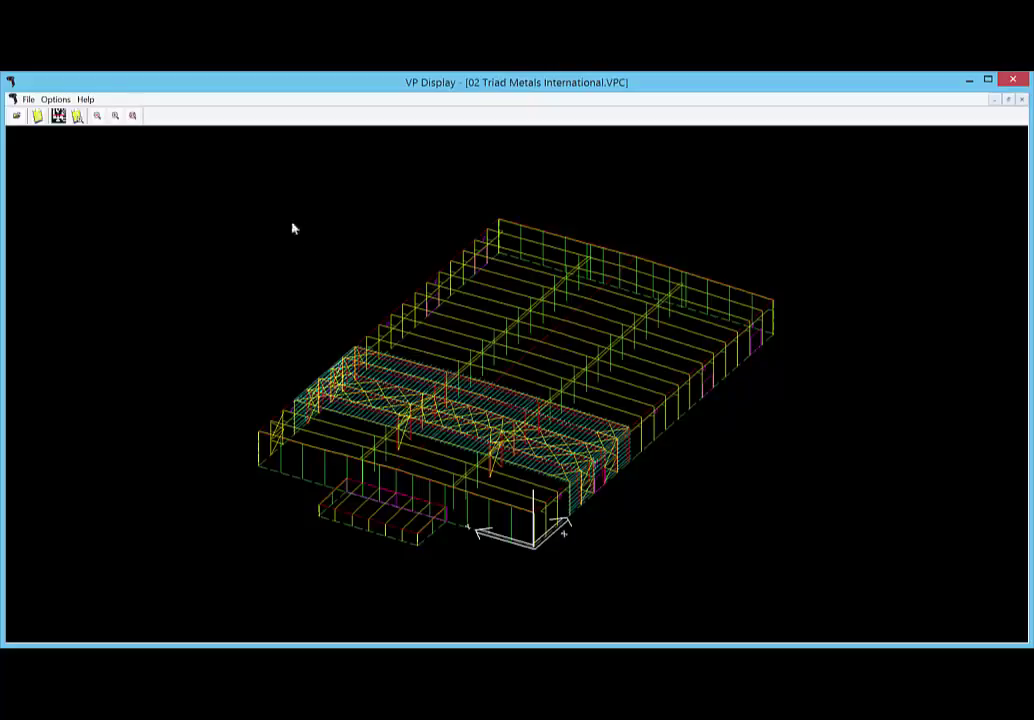
- Load the newest Manifest.xml file from Building Files into the open building
click(33, 116)
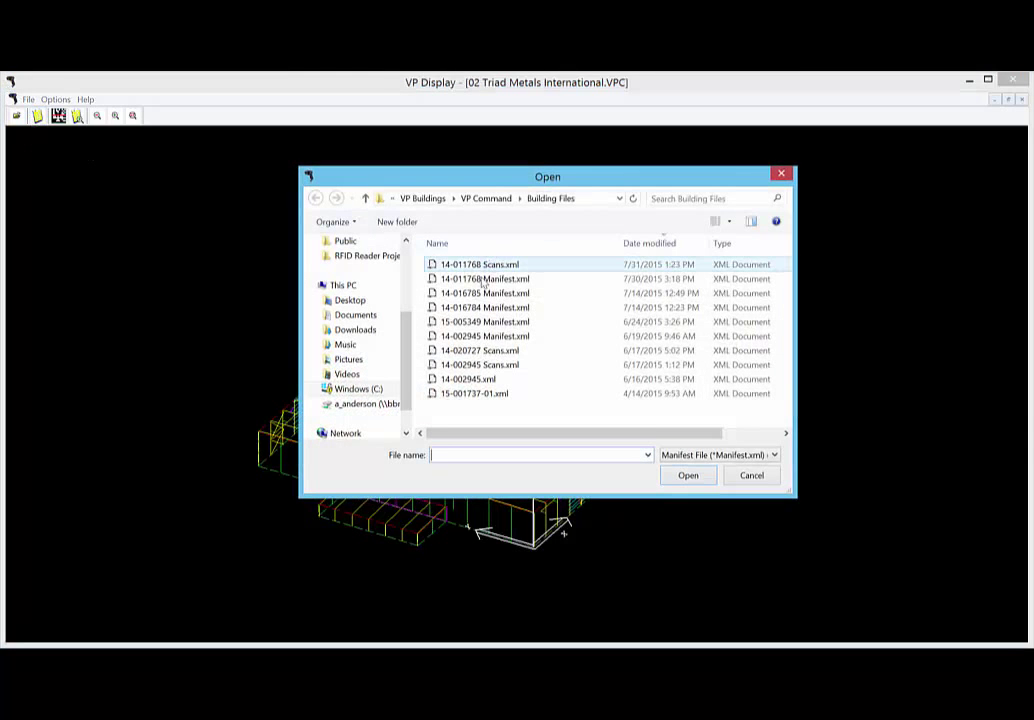
click(483, 280)
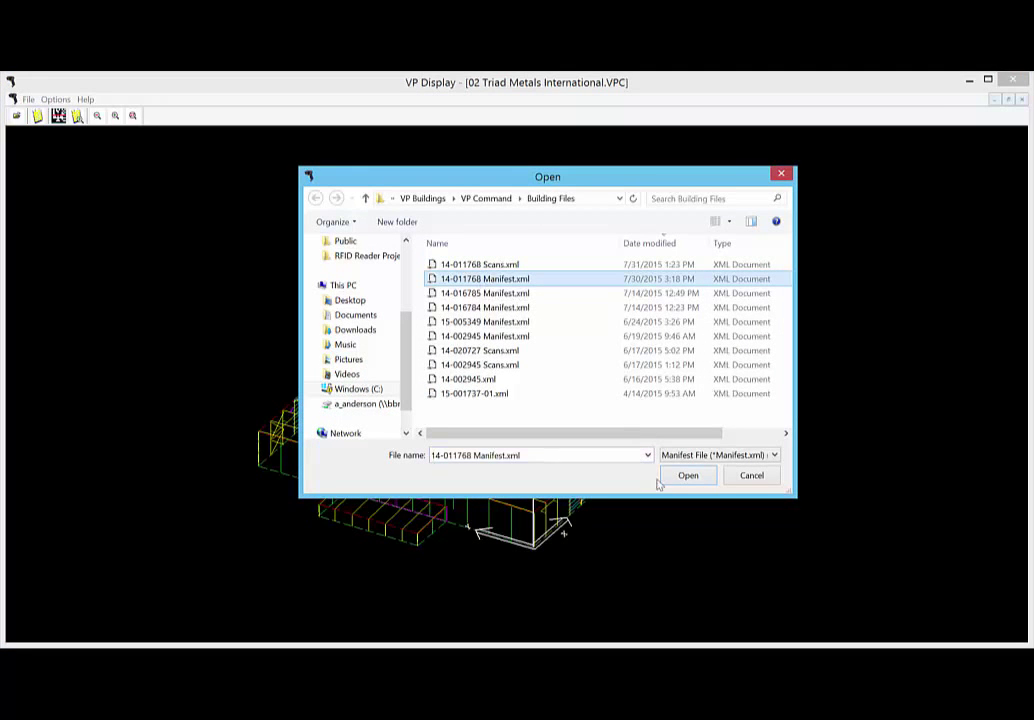
click(688, 476)
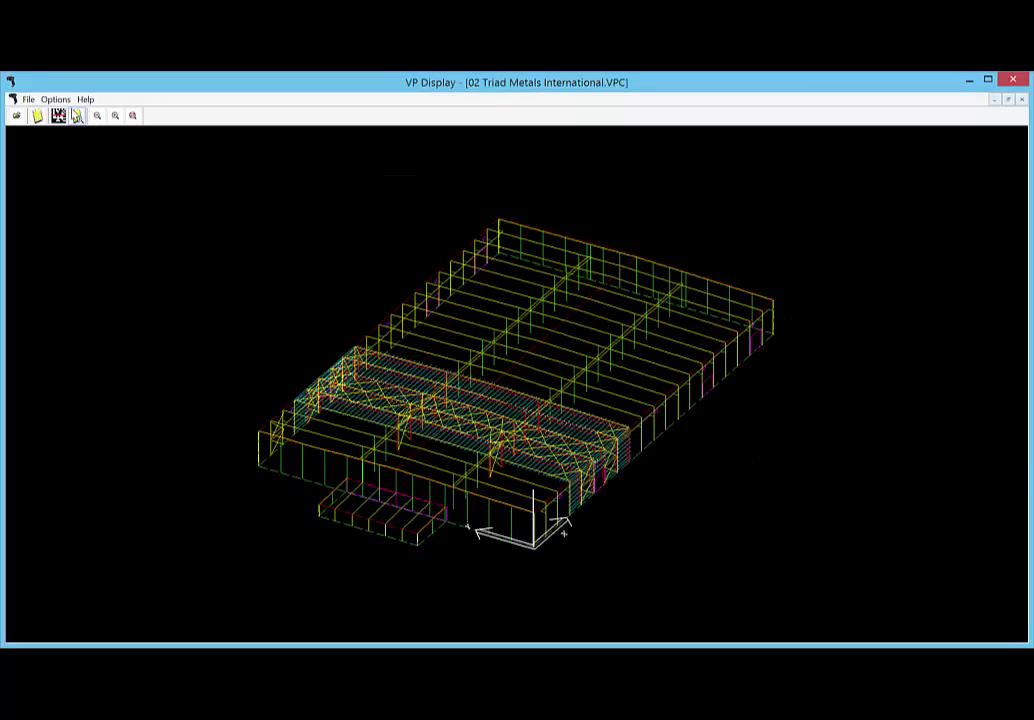
- Open the package and part search, restrict it to ship-confirmed items, and search for part CX001
click(75, 115)
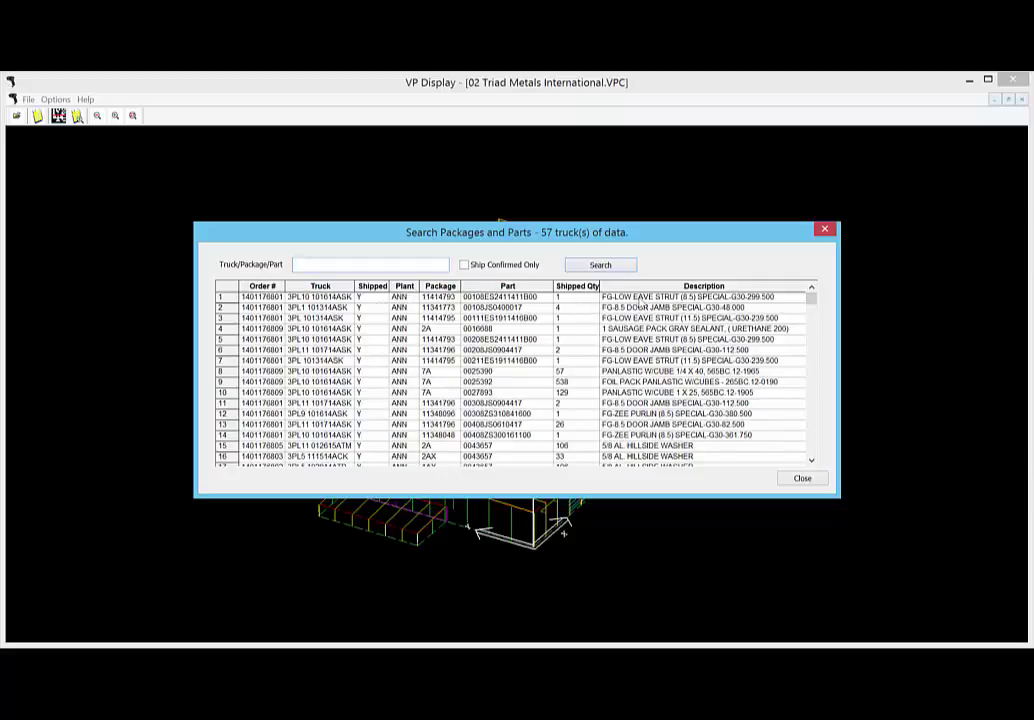
click(464, 266)
click(391, 264)
text(001)
key(Return)
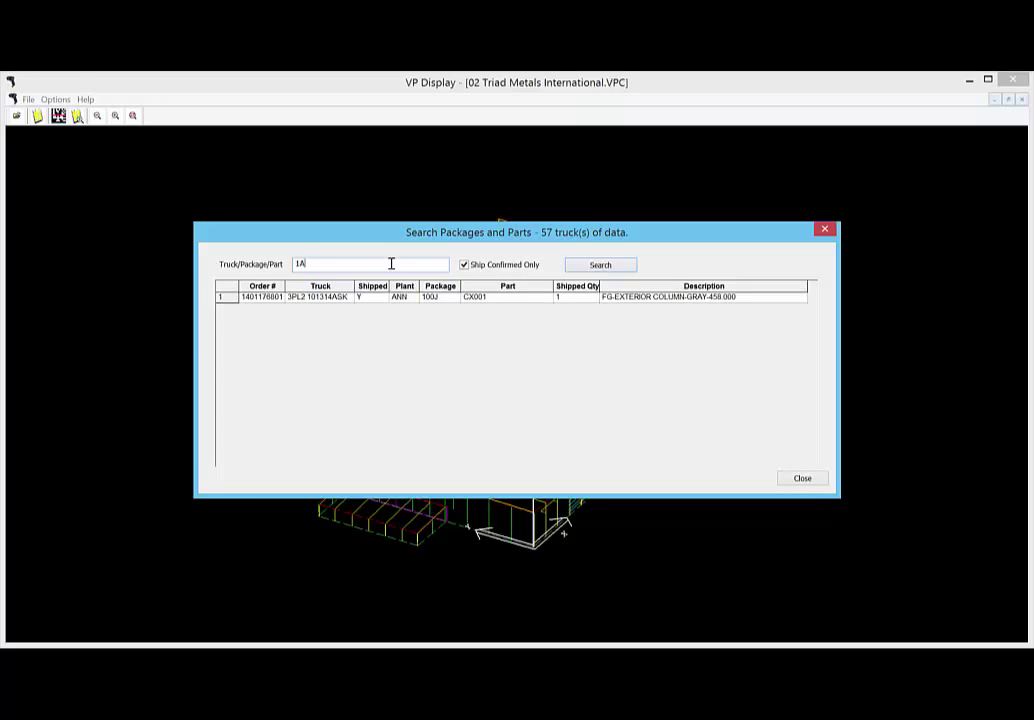
- Search the ship-confirmed items for package 1A and for part numbers 0095 and 49080
text(1A)
key(Return)
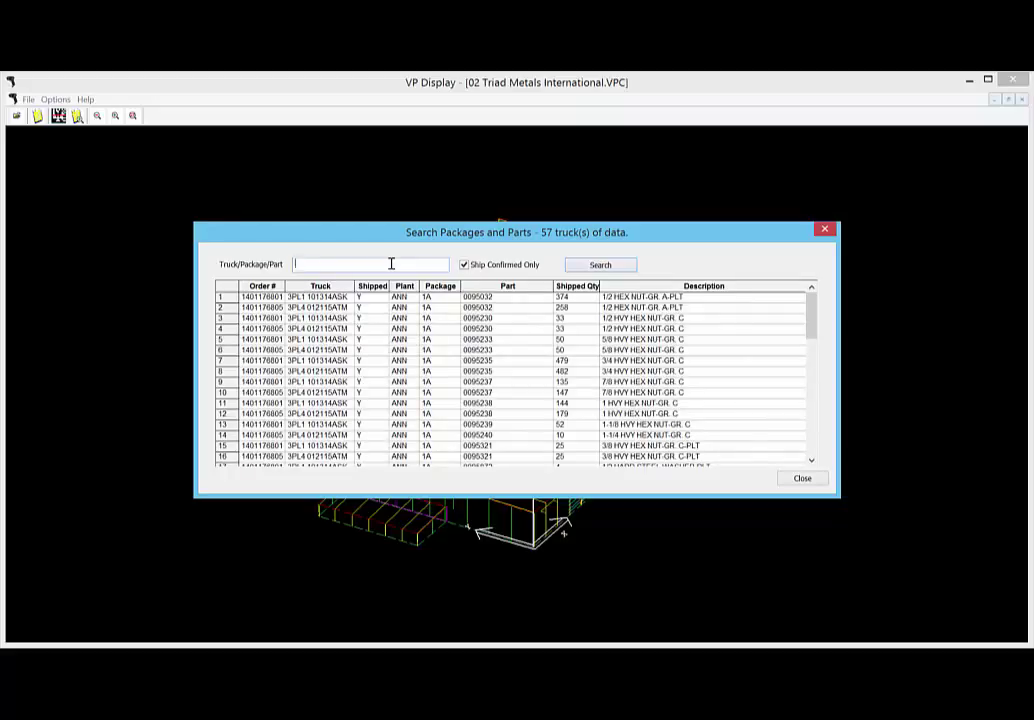
text(0095)
key(Return)
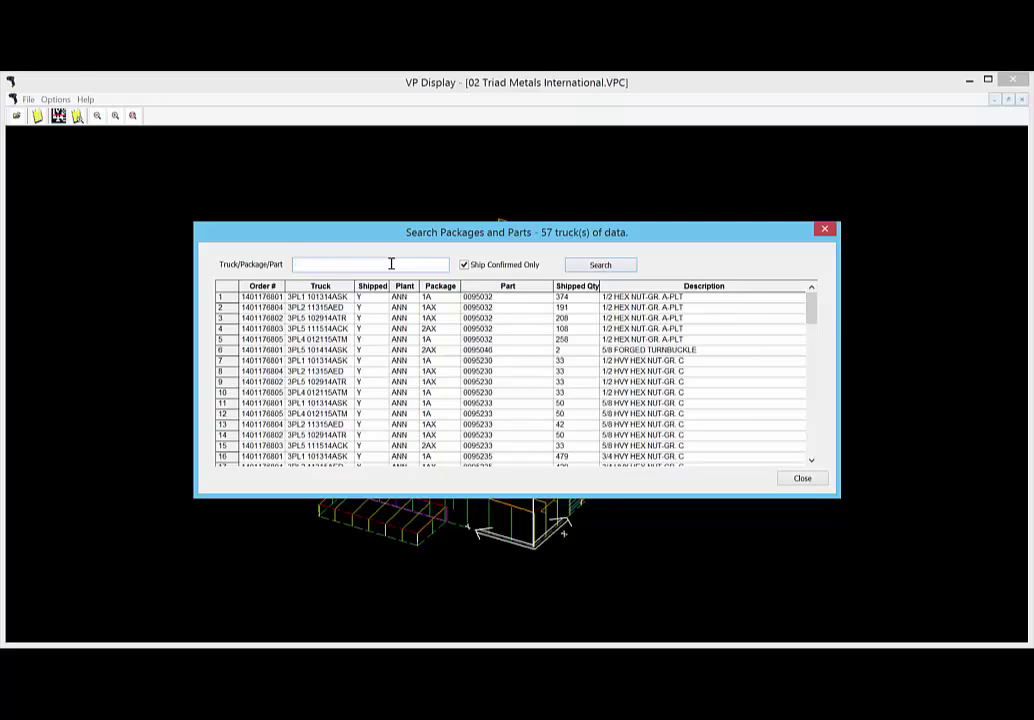
text(49080)
key(Return)
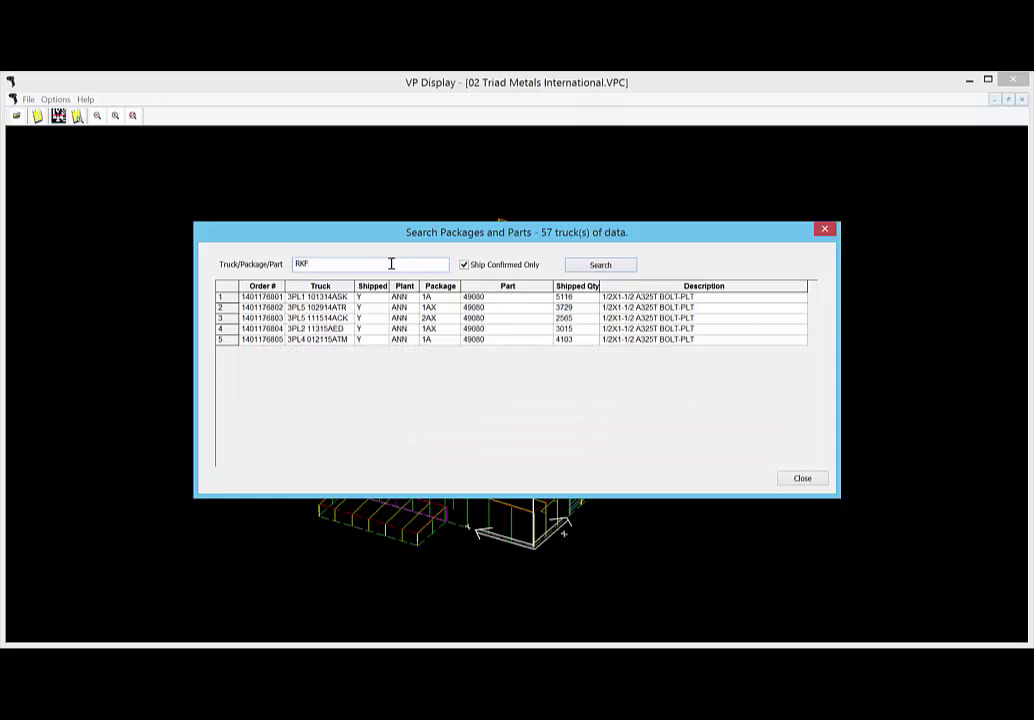
- Search the ship-confirmed items for parts RKF and EG201
text(RKF)
key(Return)
text(EG201)
key(Return)
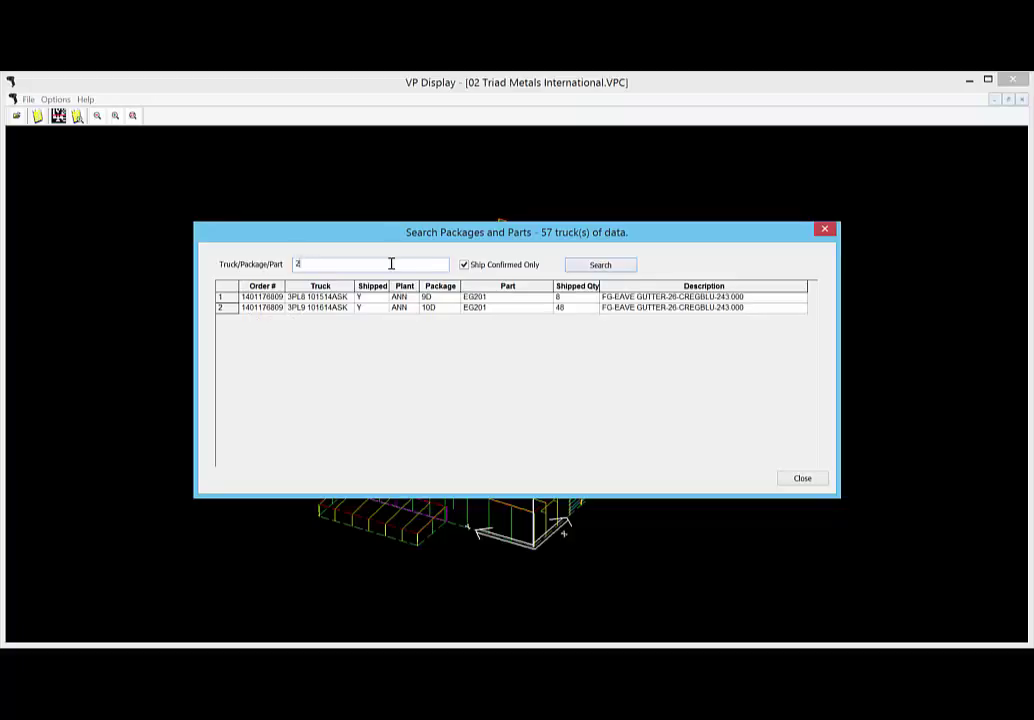
- Look up the contents of packages 2AX, 1AX, 2A, 1LX, 9D and 1A, one after another
key(Return)
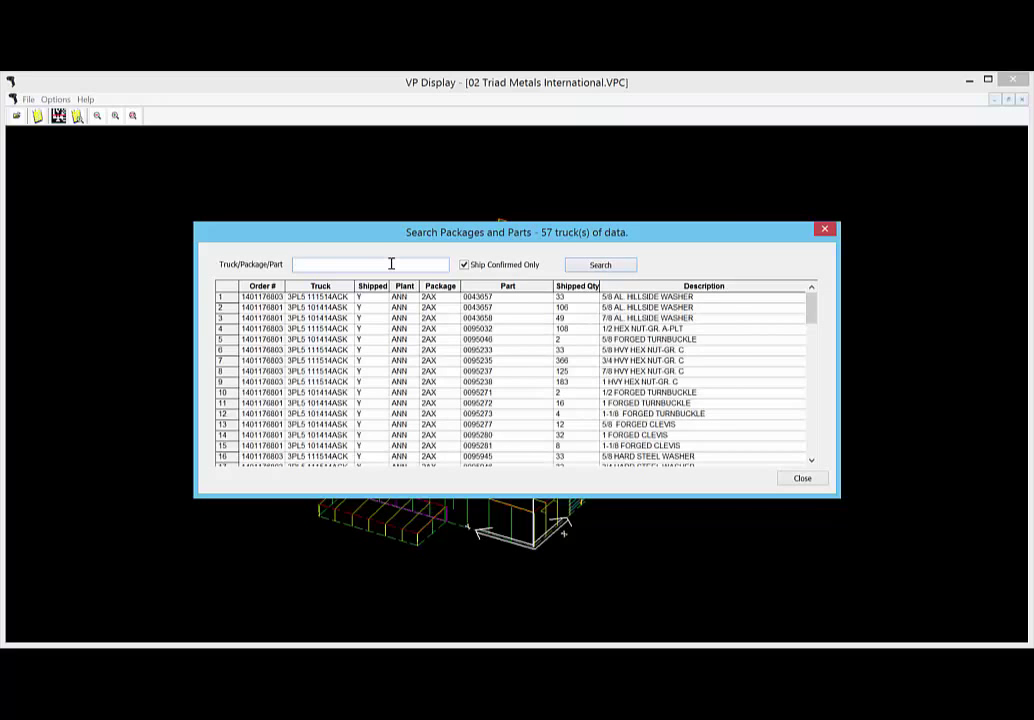
key(Return)
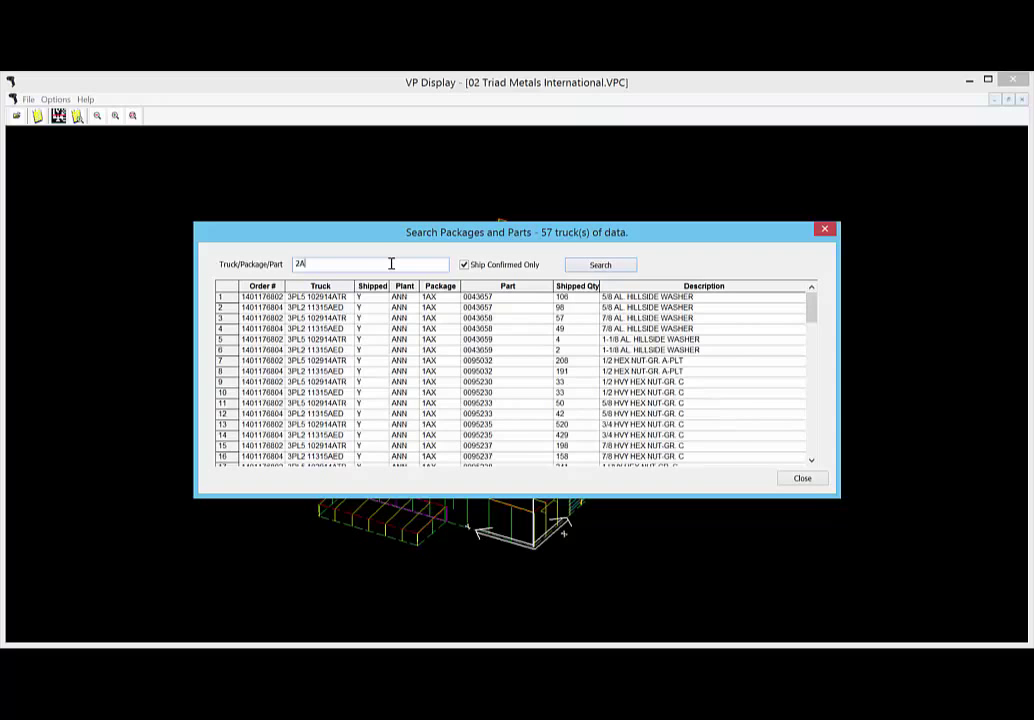
text(2A)
key(Return)
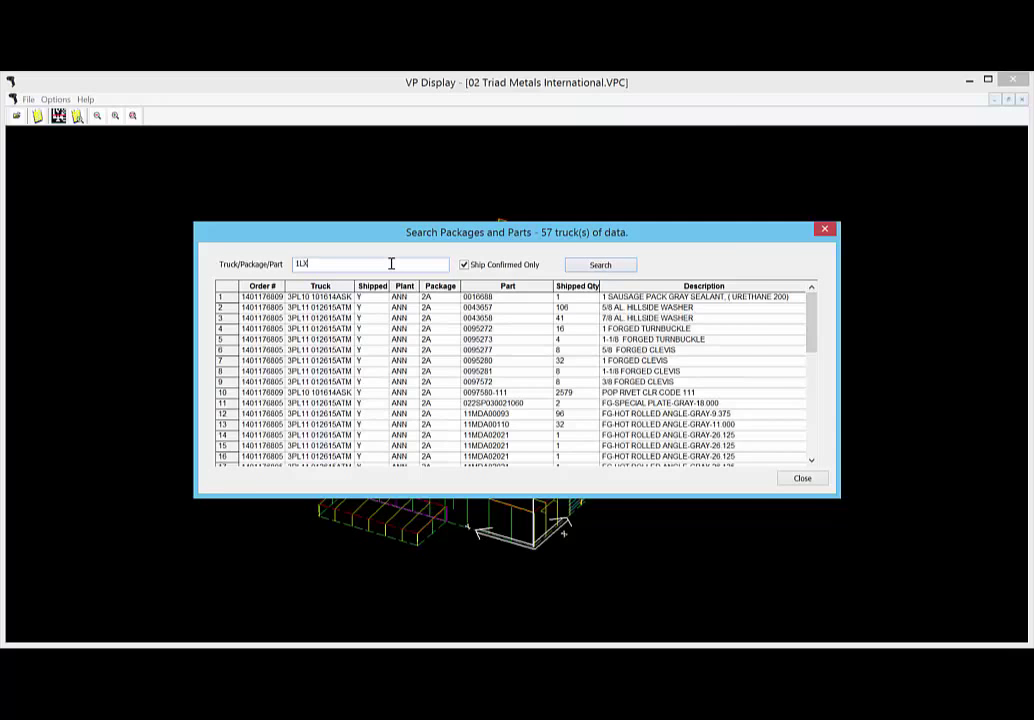
key(Return)
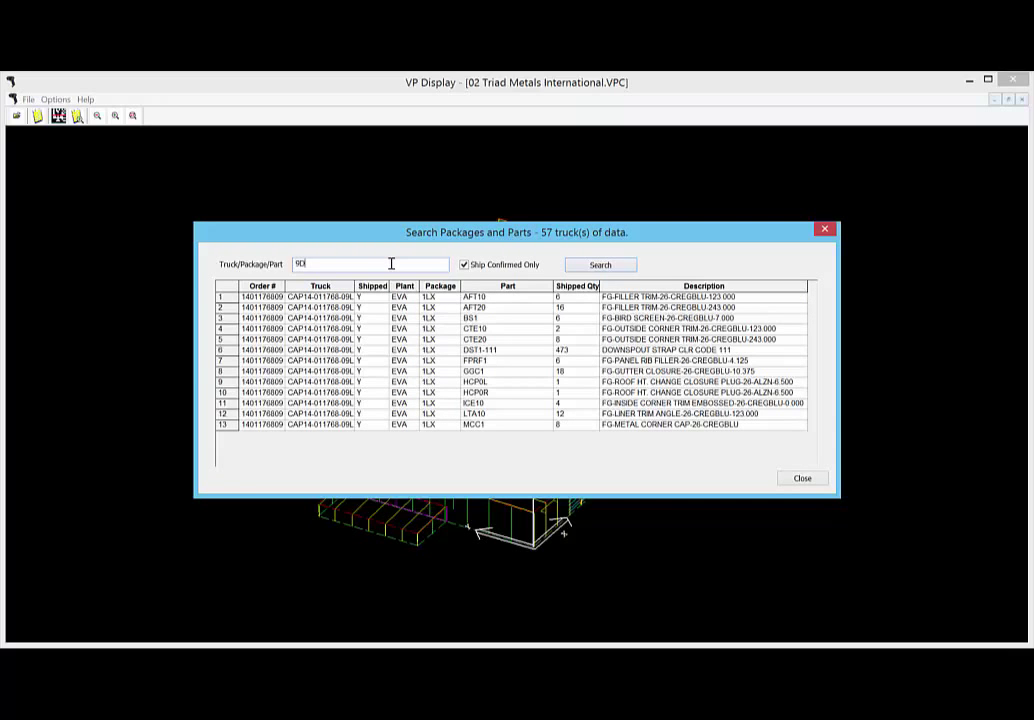
key(Return)
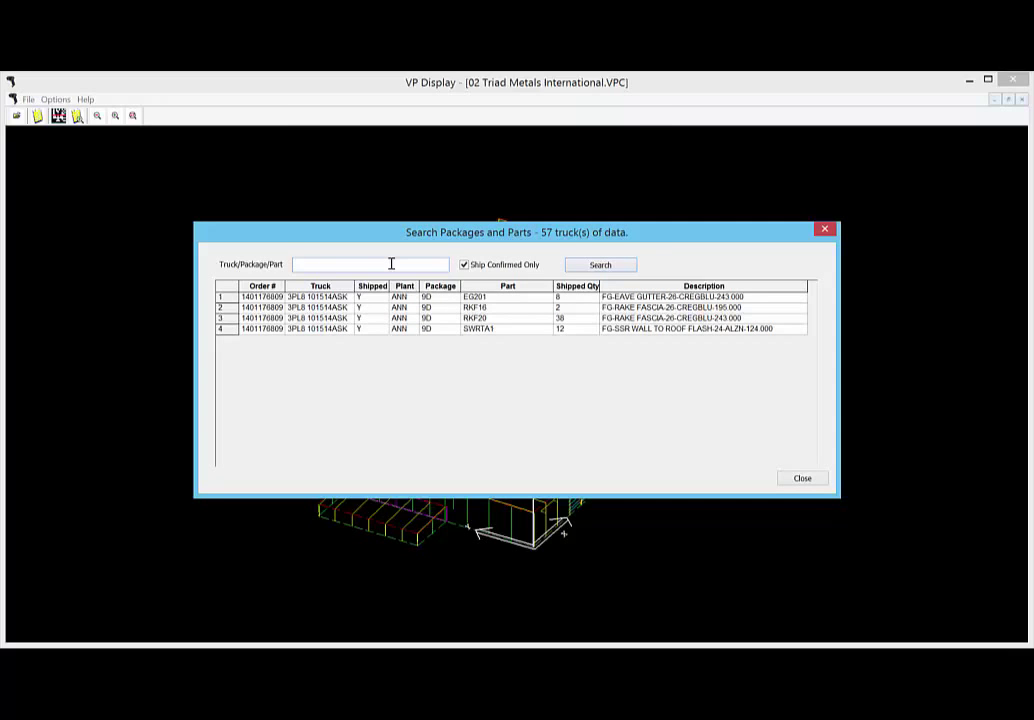
text(1A)
key(Return)
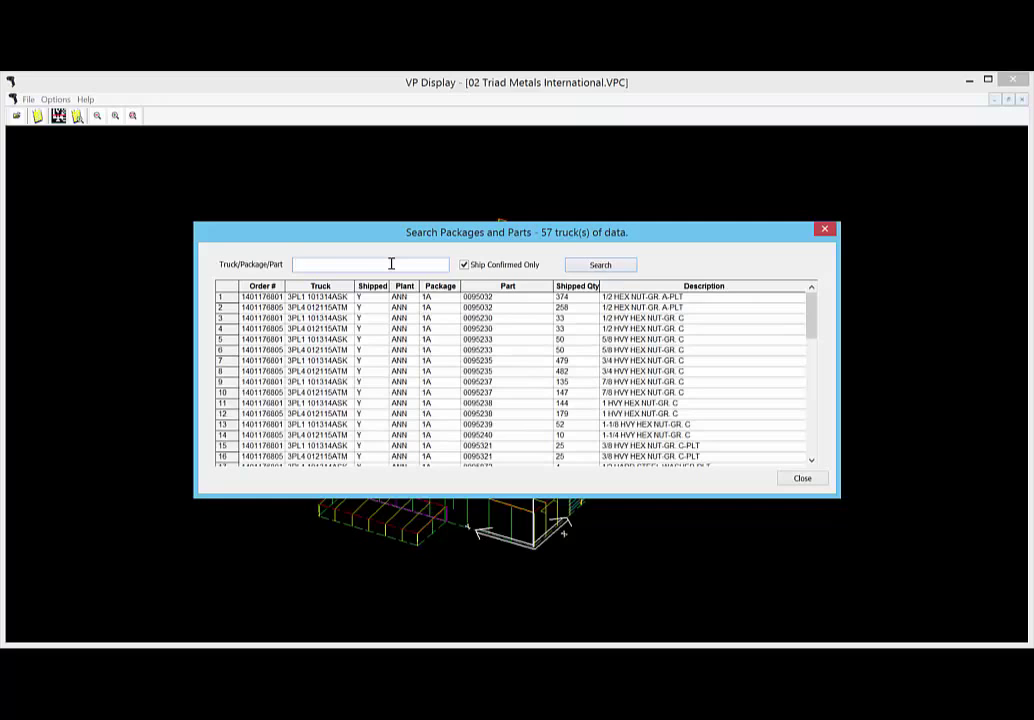
- List all ship-confirmed items with the wildcard *, review the list to its end, and close the search
text(*)
key(Return)
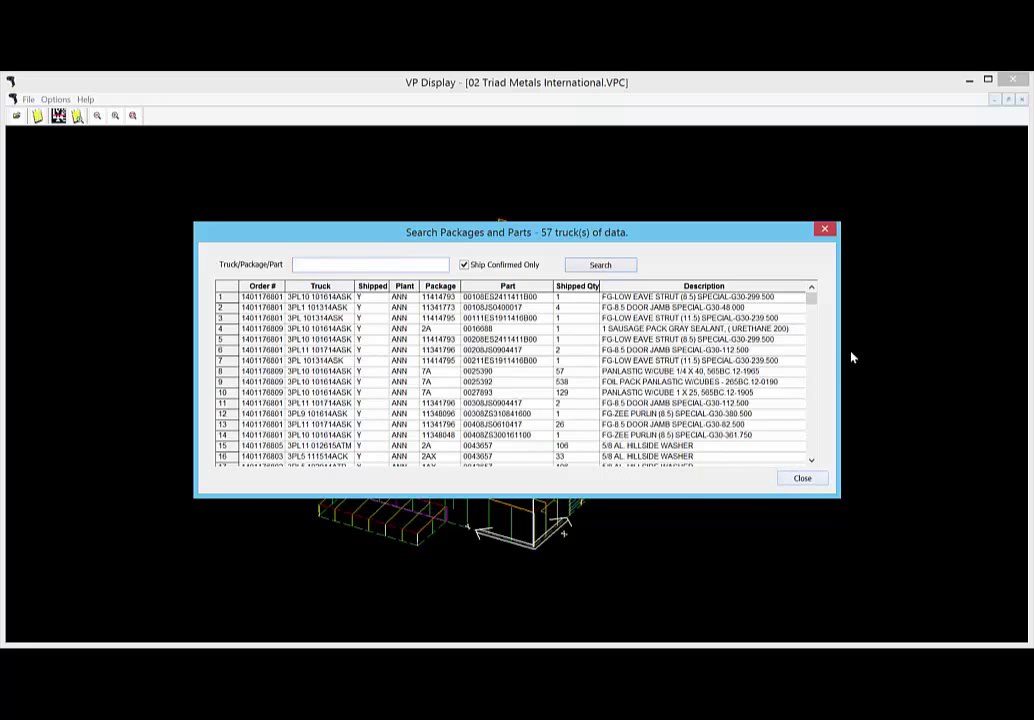
drag(812, 308, 829, 458)
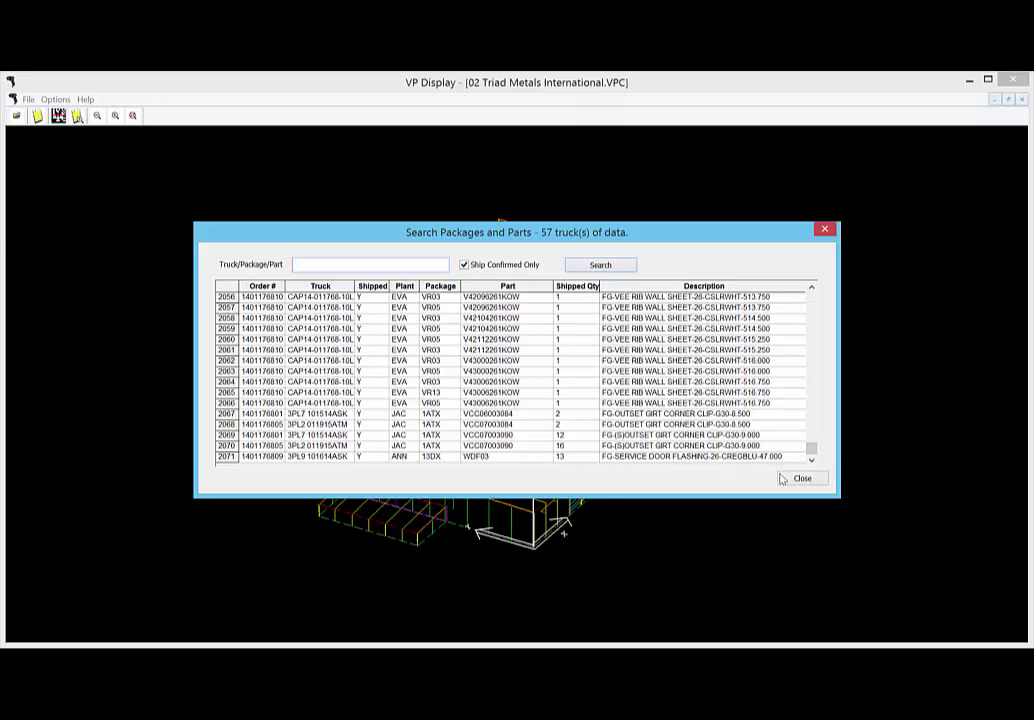
click(801, 479)
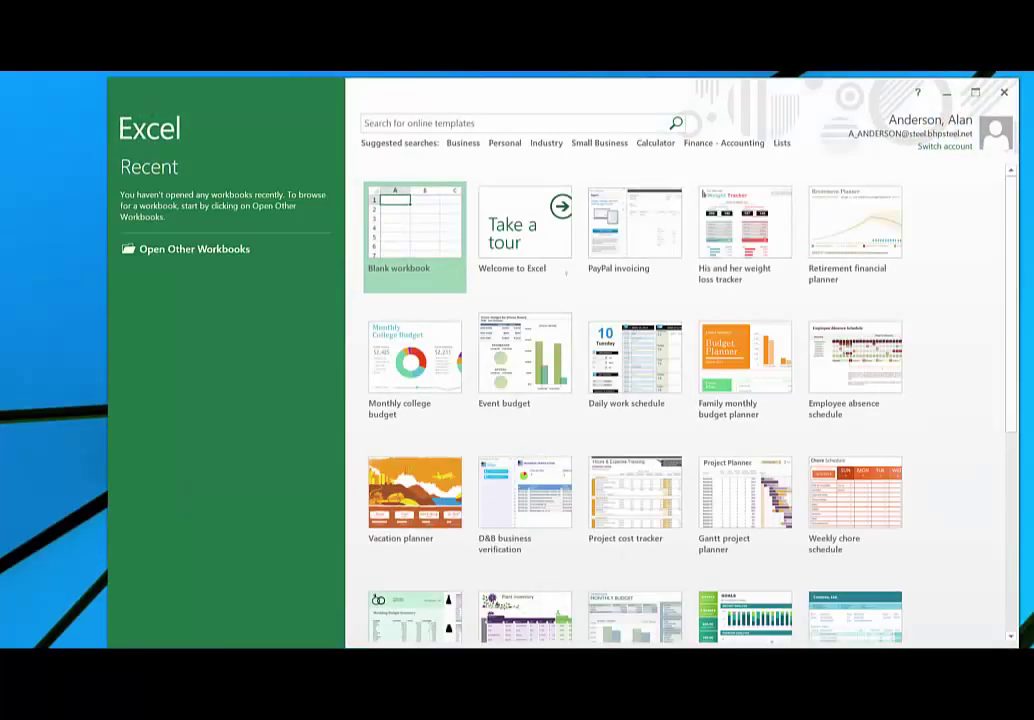
- Browse the computer's C: drive for a workbook to open, going into VP Buildings, VP Command, Building Files
click(181, 249)
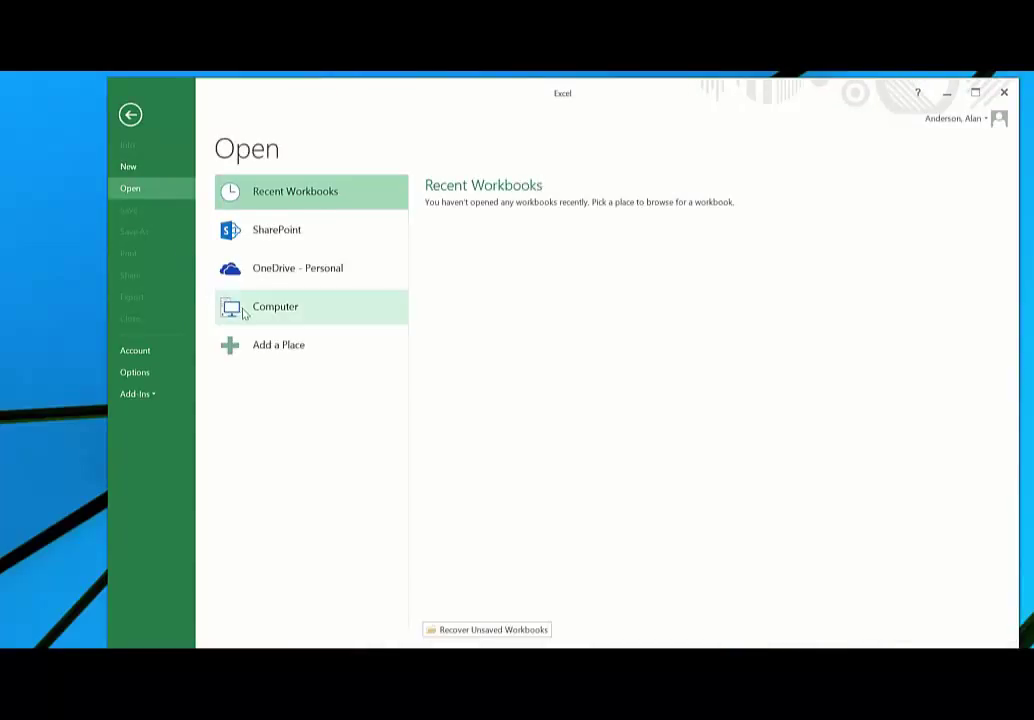
click(243, 312)
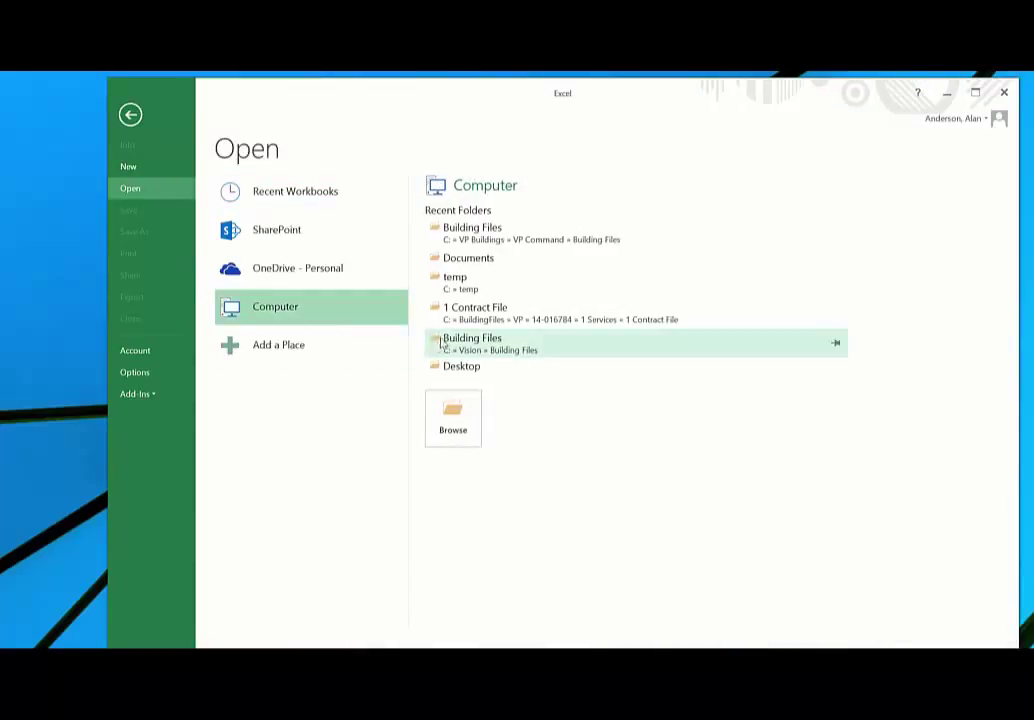
click(450, 418)
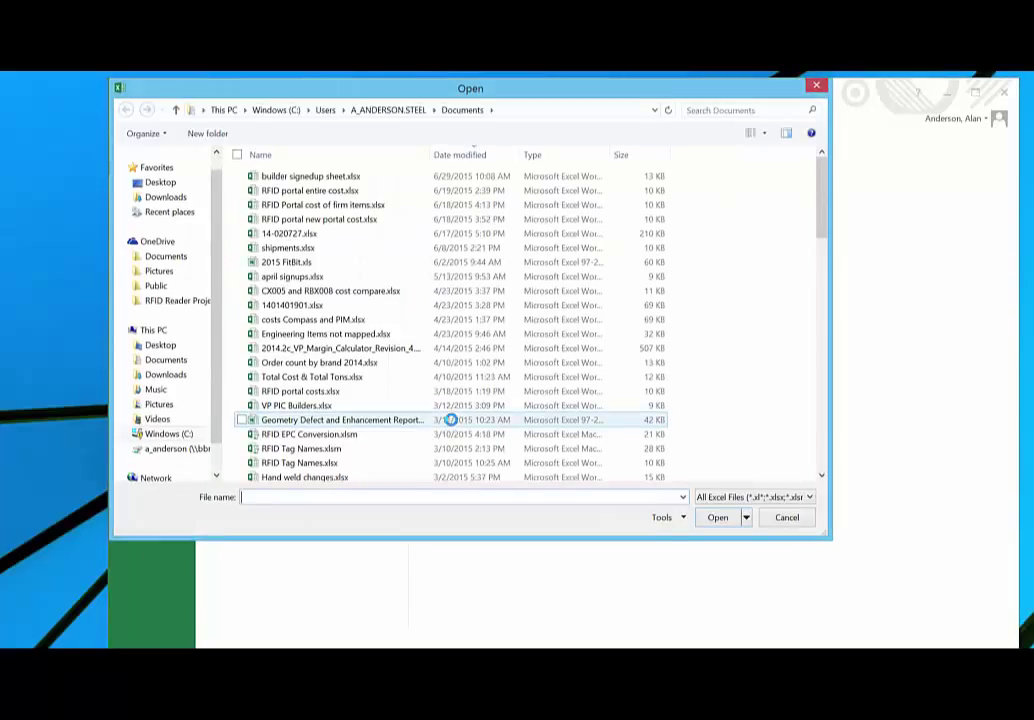
click(150, 434)
scroll(810, 440, down, 2)
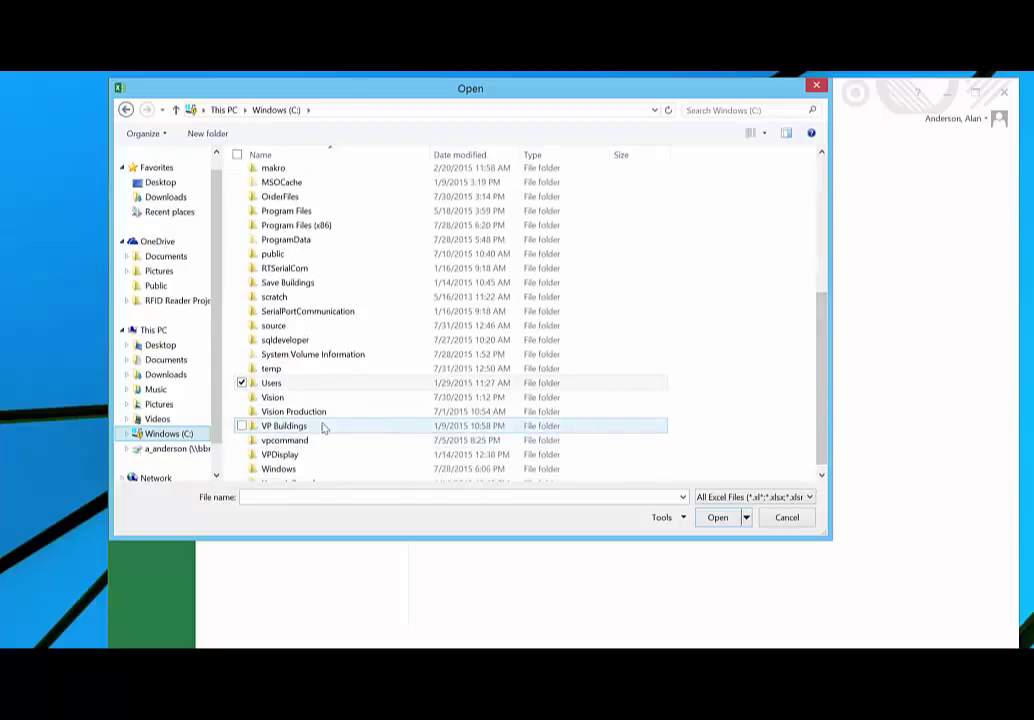
click(322, 427)
double_click(322, 427)
double_click(281, 177)
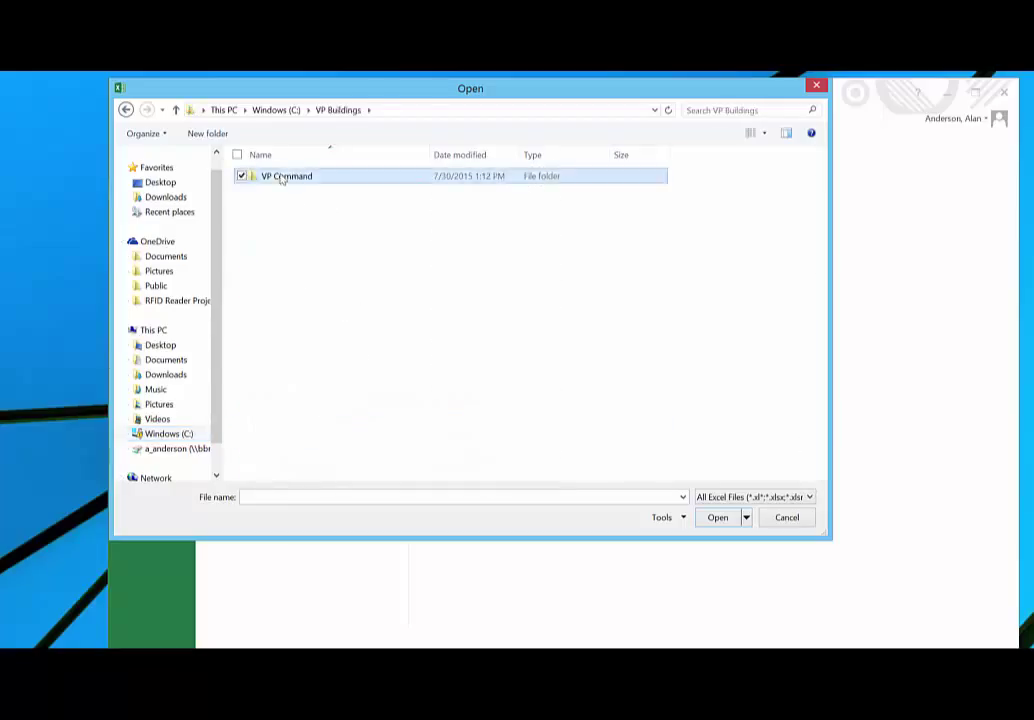
double_click(284, 219)
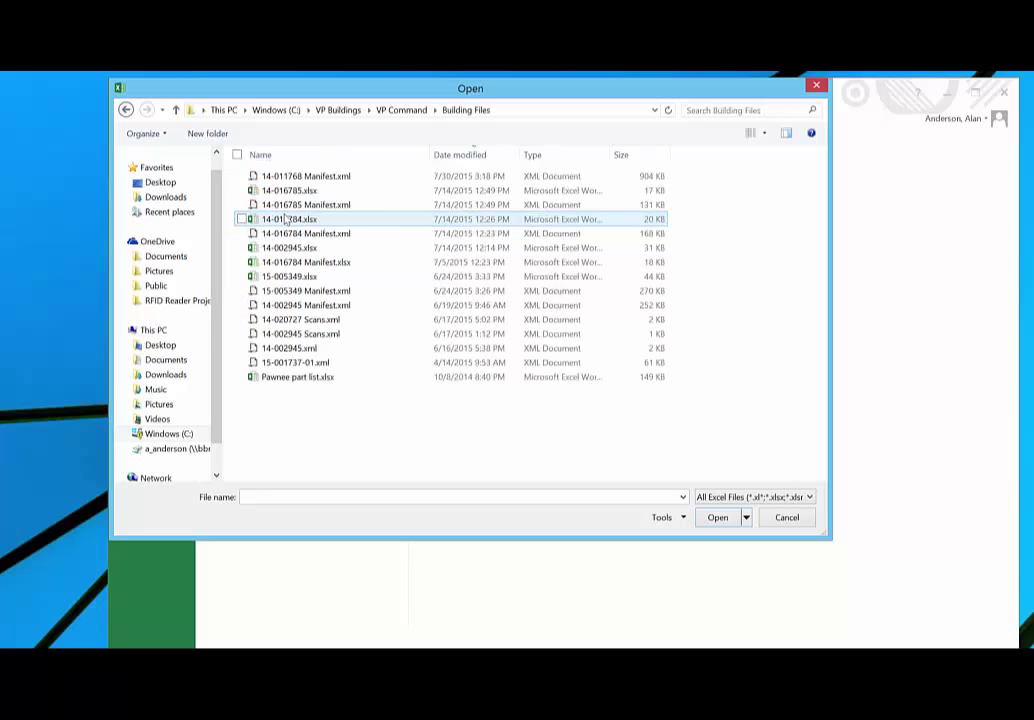
- Open the file 14-011768 Manifest.xml as an XML table
click(302, 177)
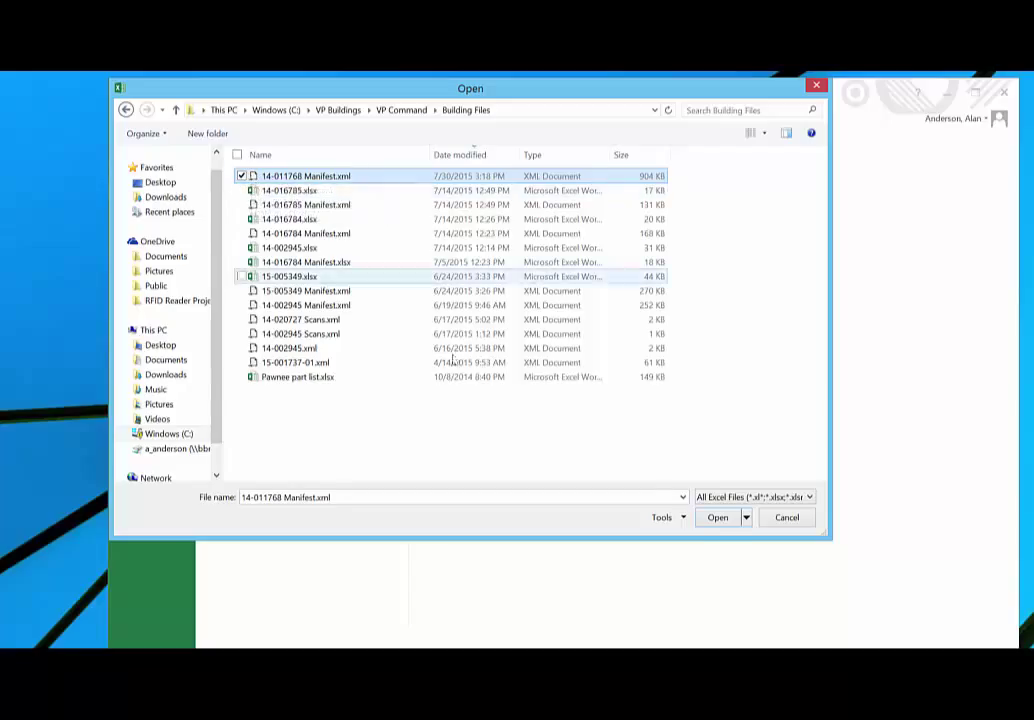
click(717, 518)
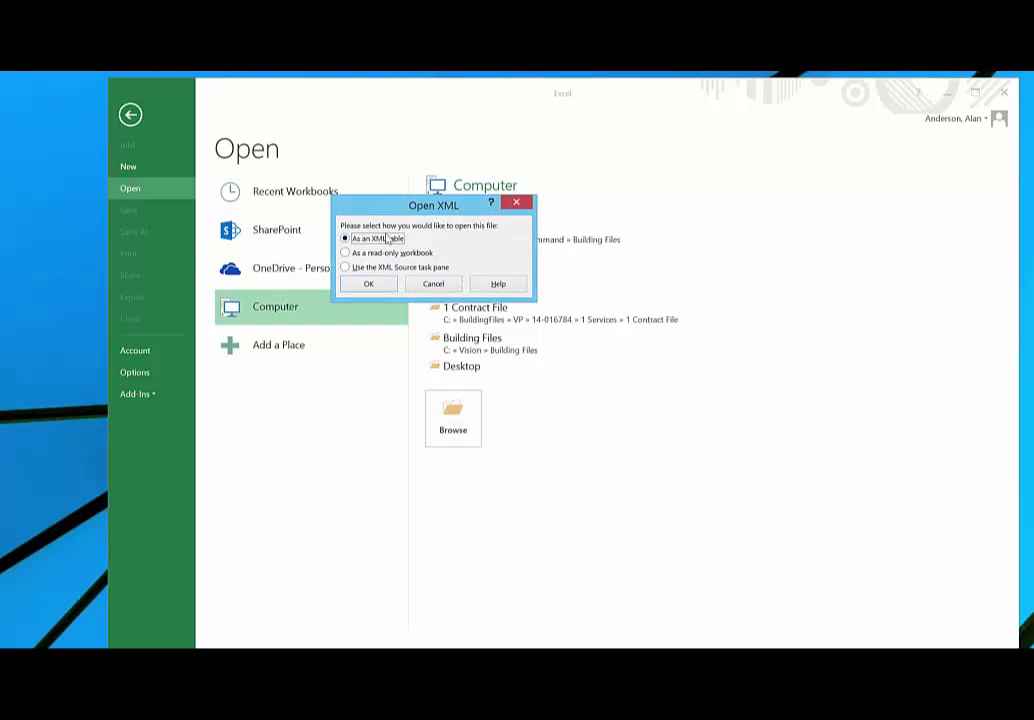
click(357, 285)
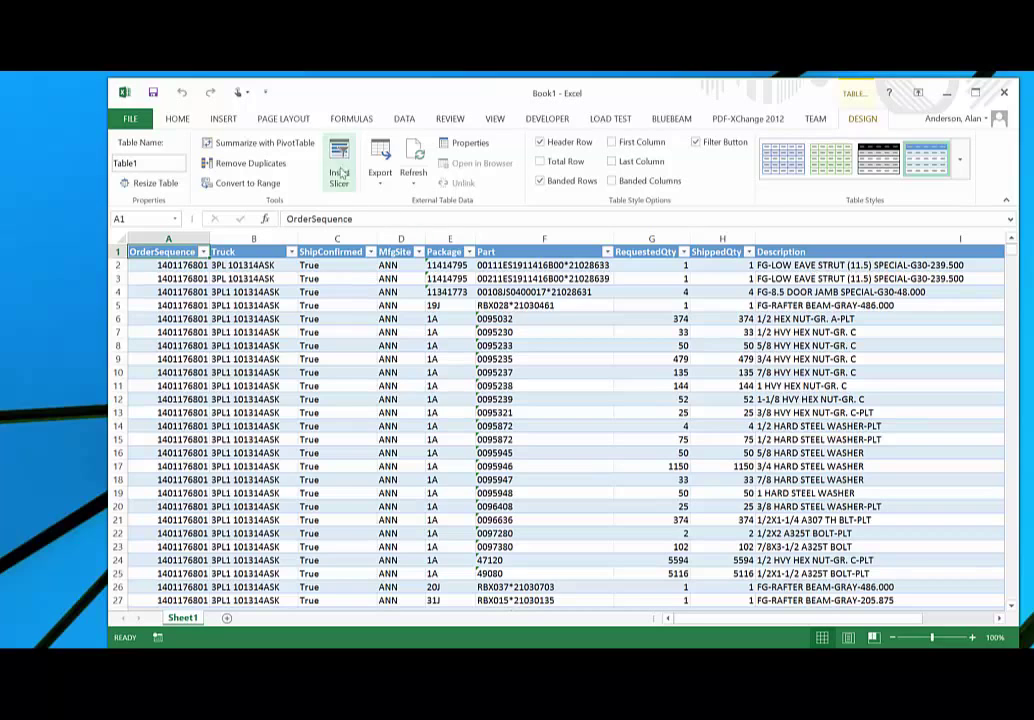
- Filter the OrderSequence column to show only the sequence ending in 02
click(404, 119)
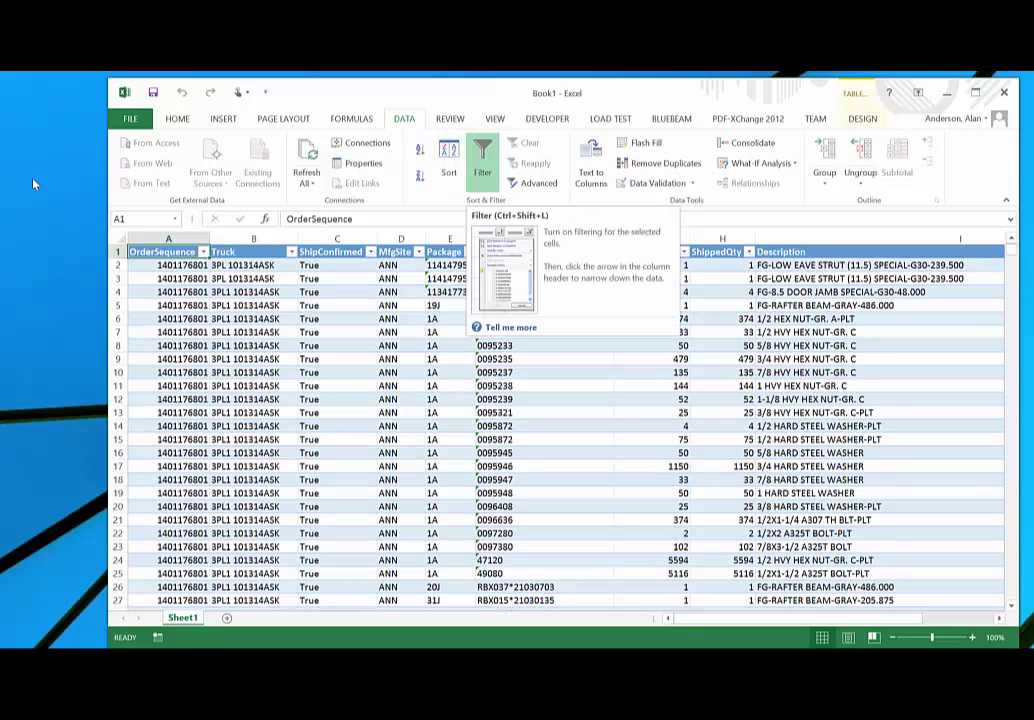
click(203, 253)
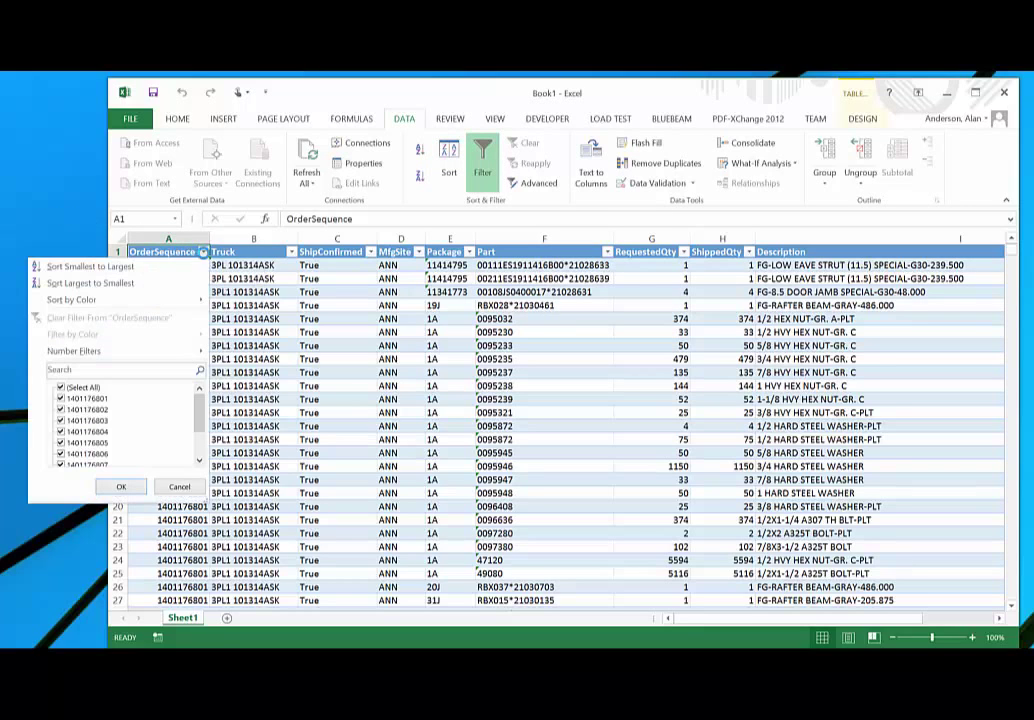
click(61, 388)
click(61, 410)
click(118, 487)
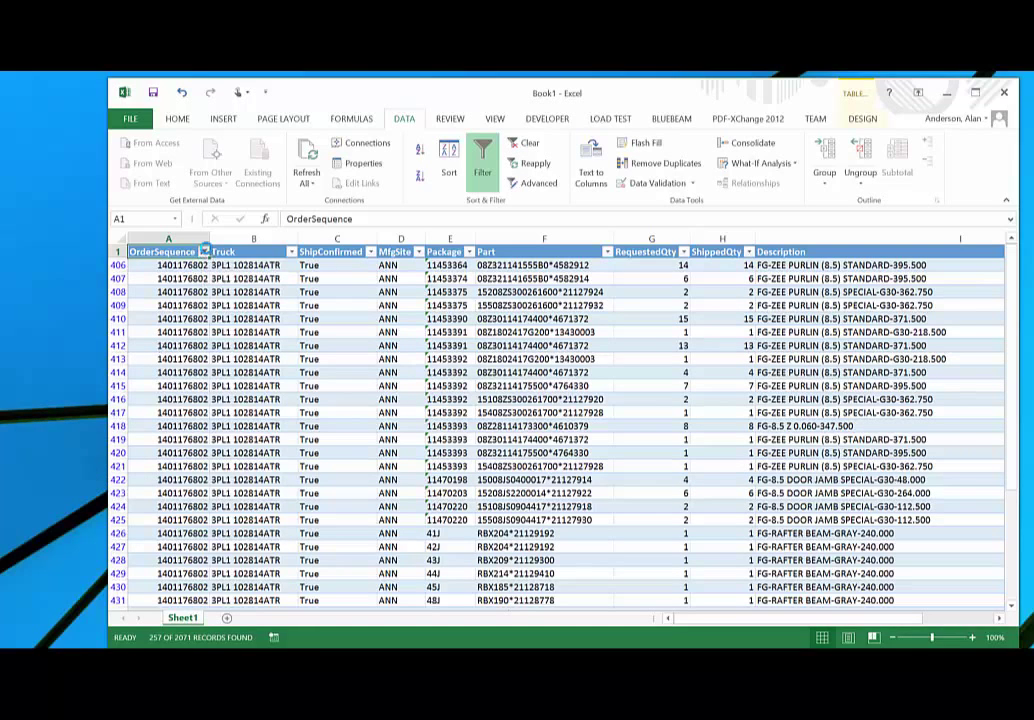
- Show all order sequences again by reselecting every value in the OrderSequence filter
click(205, 252)
click(61, 387)
click(120, 486)
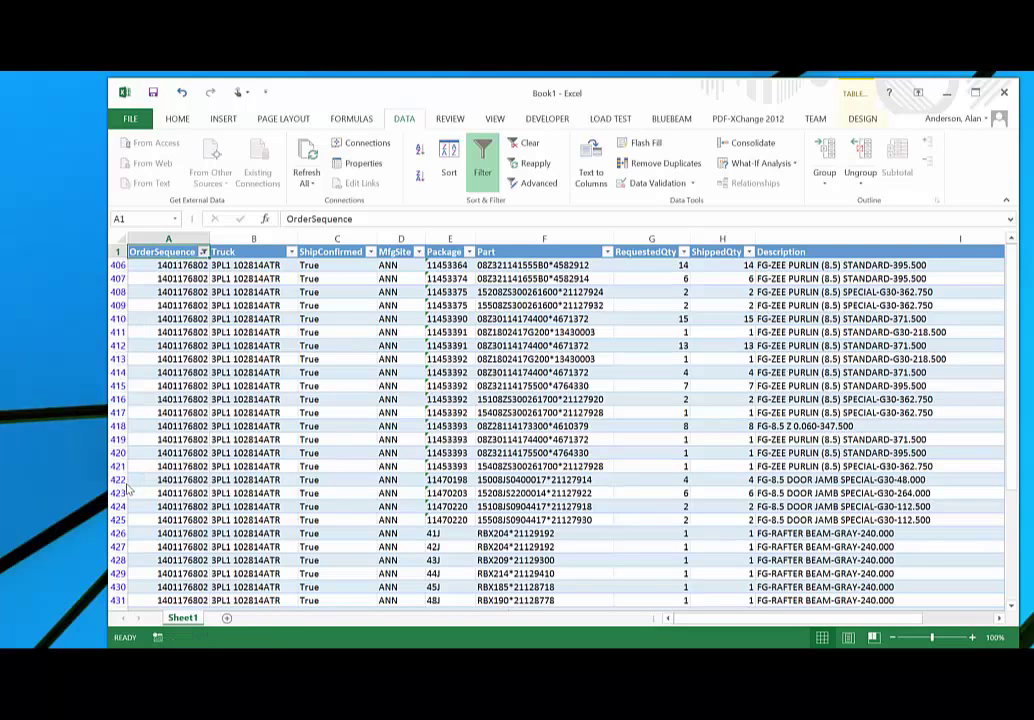
- Check the filter values available for the Truck and MfgSite columns without applying a filter
click(291, 252)
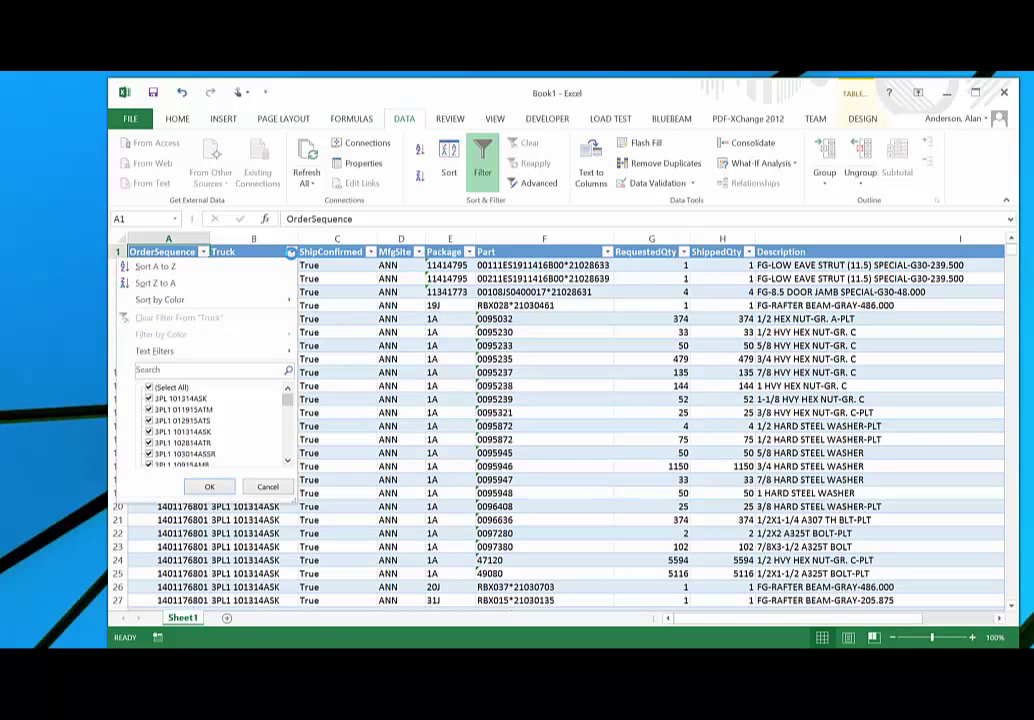
click(291, 252)
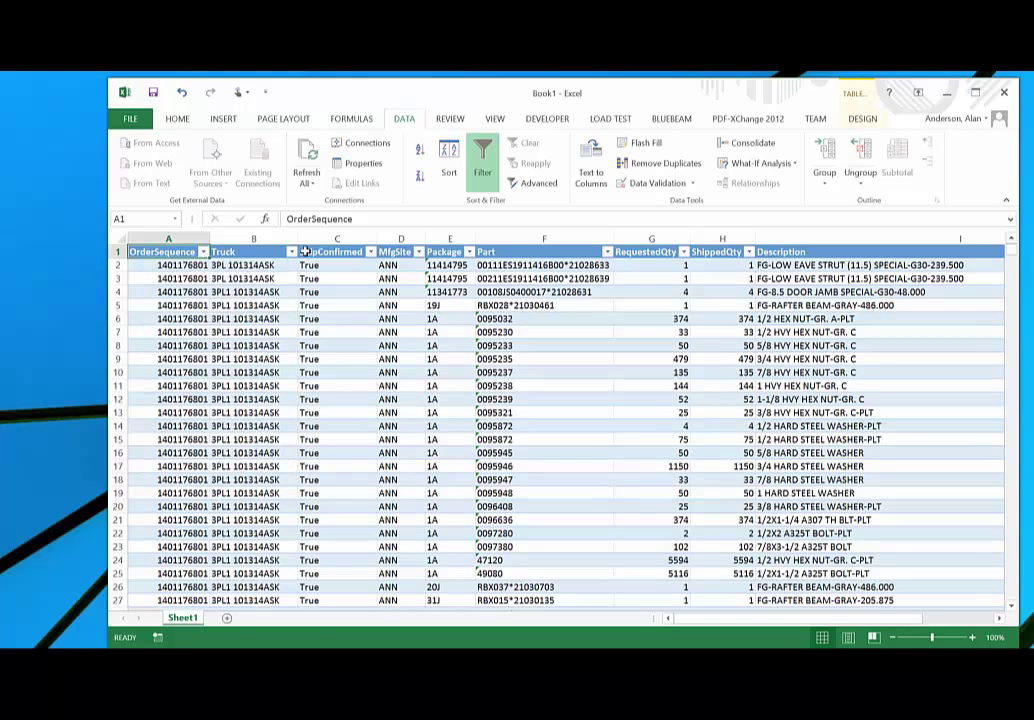
click(419, 252)
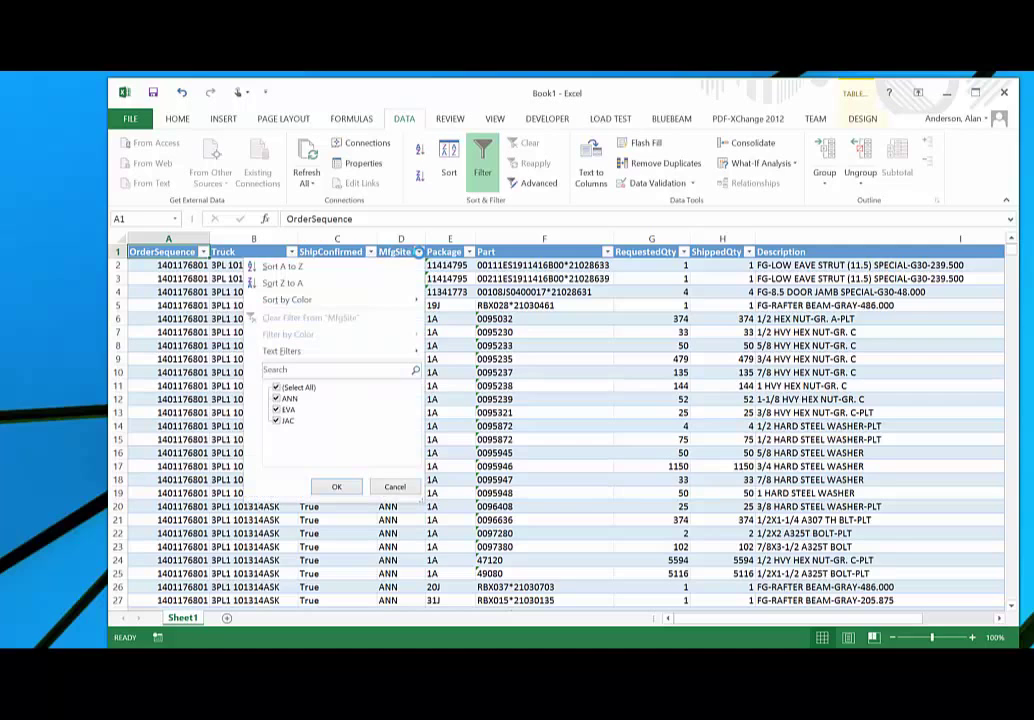
click(419, 252)
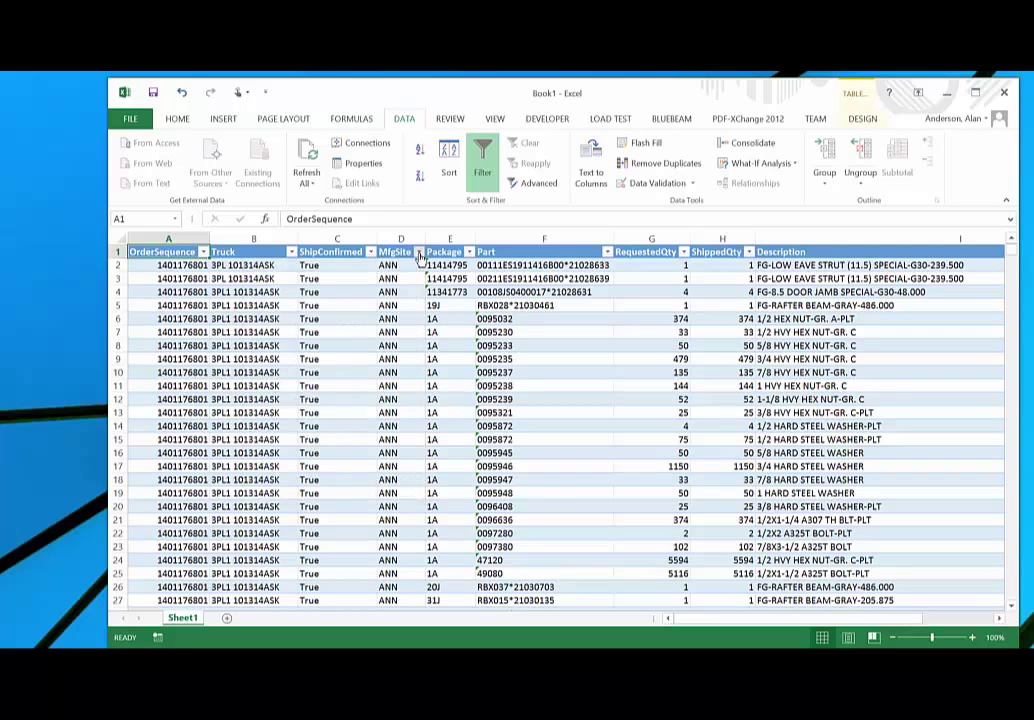
- Filter the Package column to values equal to 1A and look through the matching rows
click(468, 254)
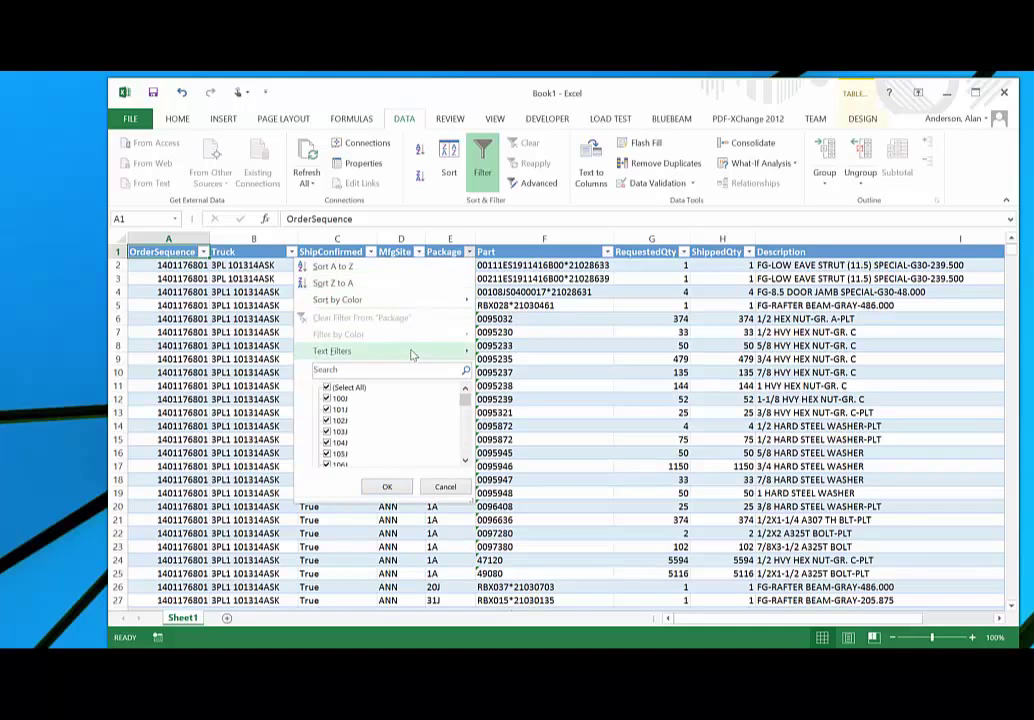
mouse_move(413, 357)
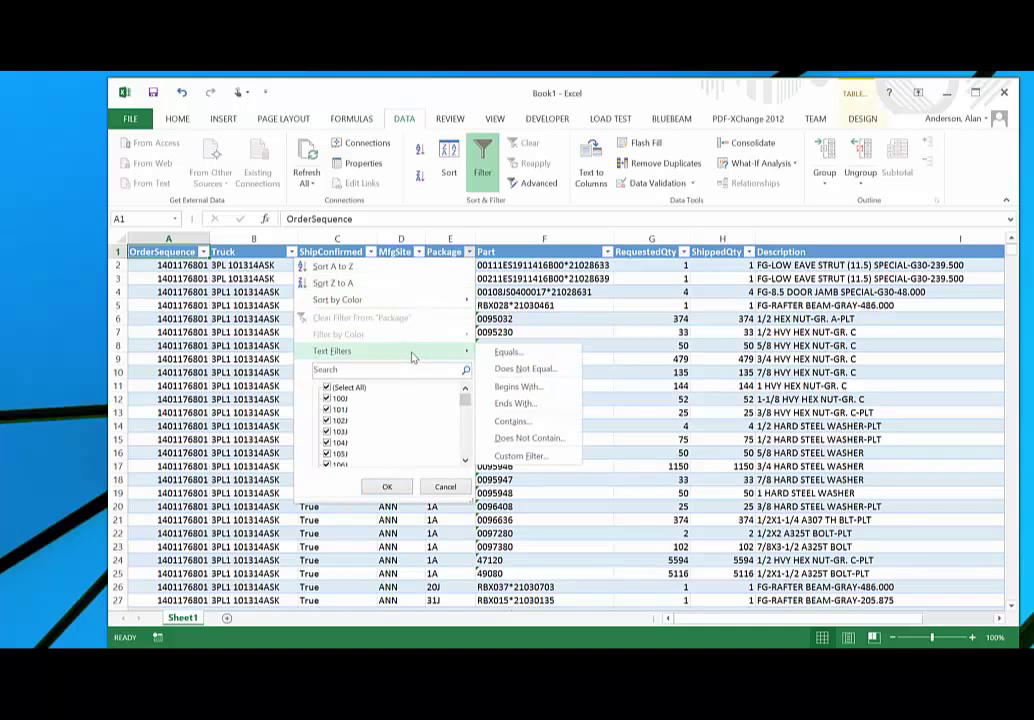
click(505, 353)
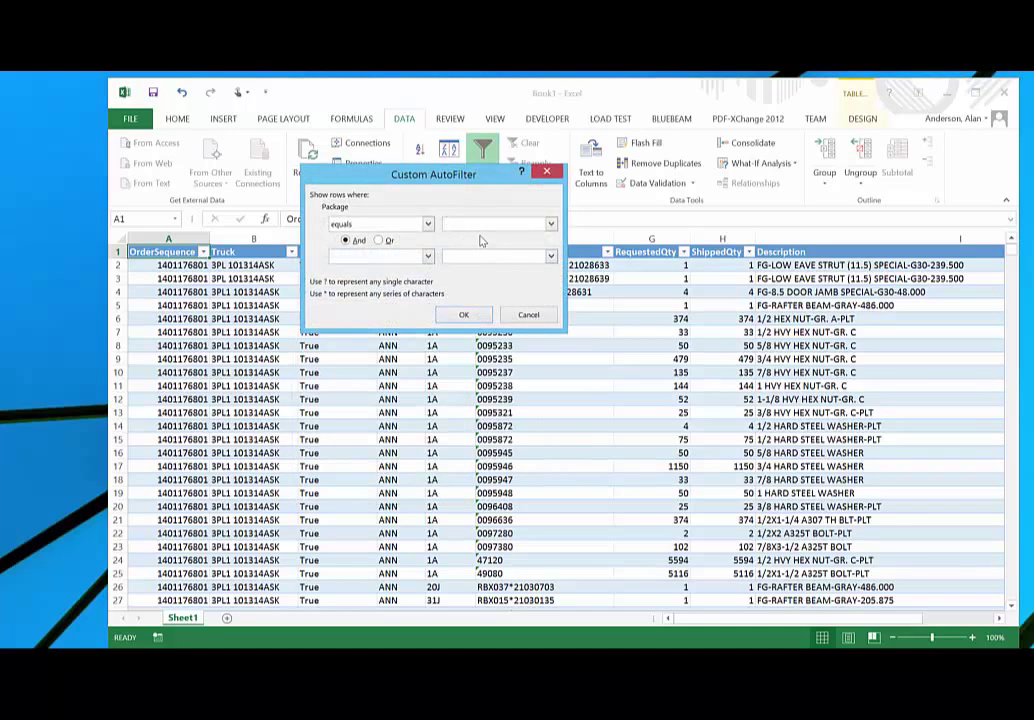
click(462, 316)
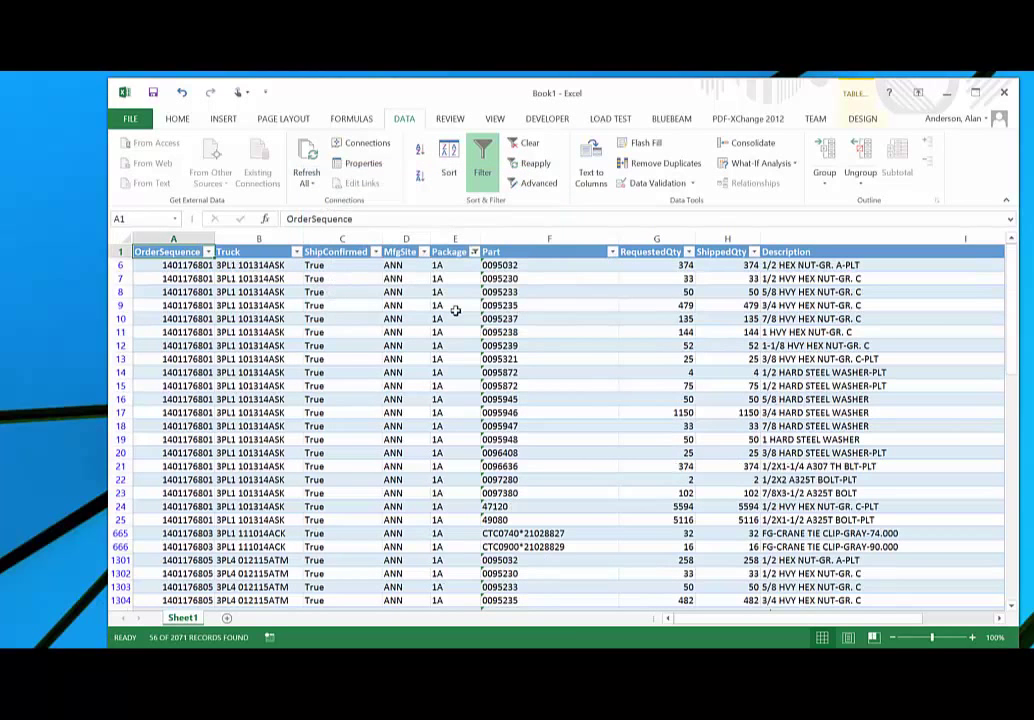
scroll(455, 313, down, 3)
scroll(451, 316, down, 6)
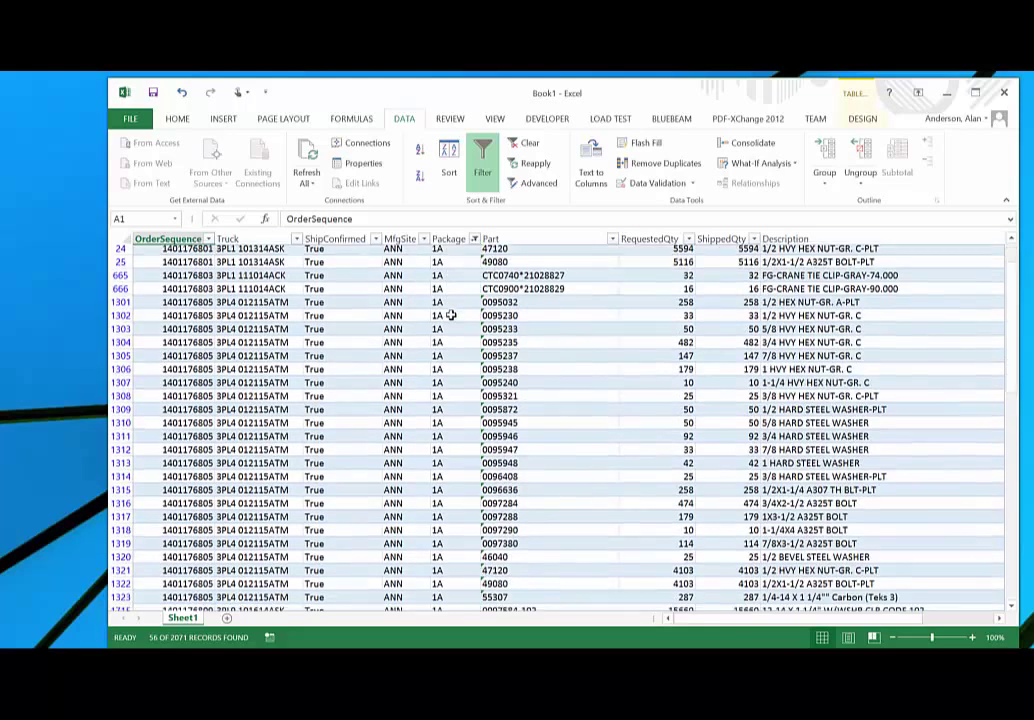
scroll(451, 316, up, 9)
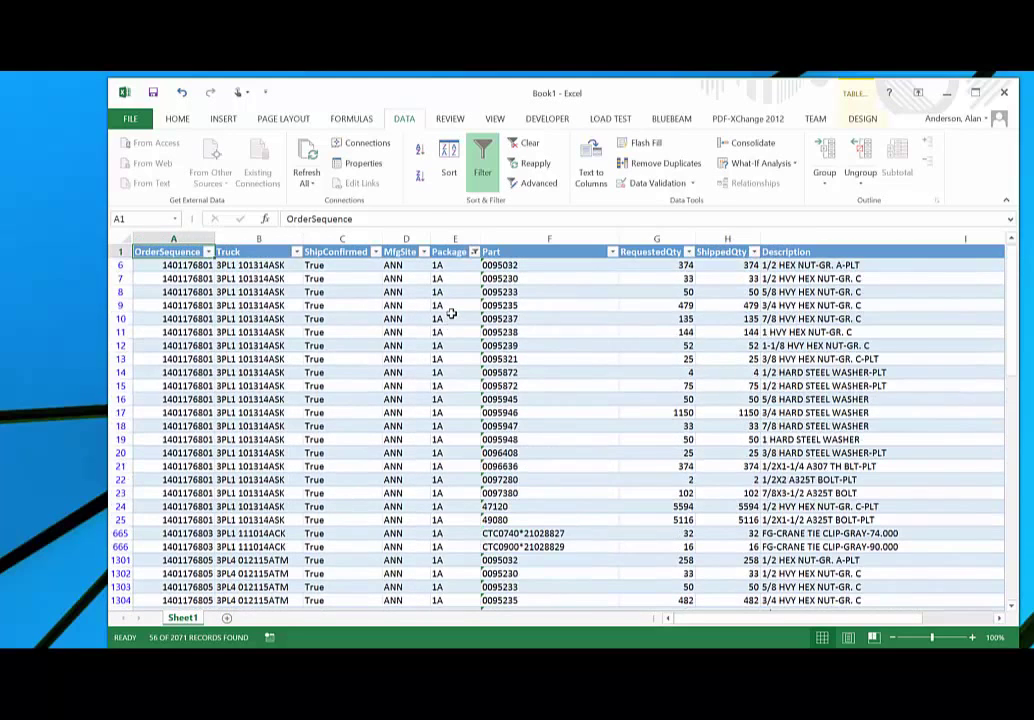
- Show all packages again by reselecting every value in the Package filter
click(475, 252)
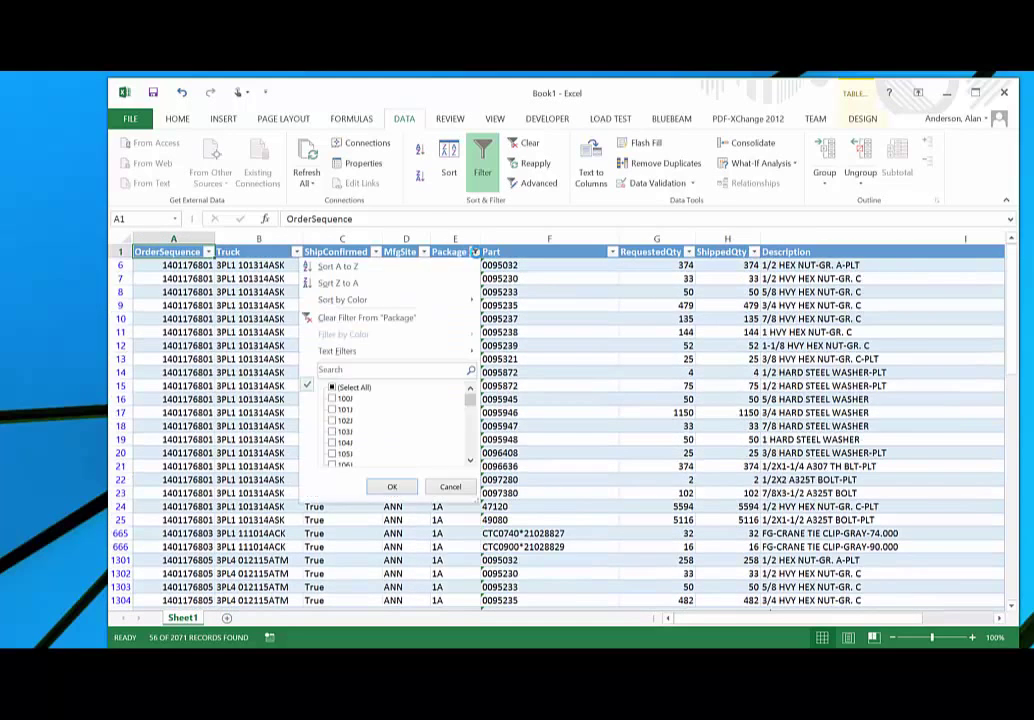
click(332, 388)
click(395, 488)
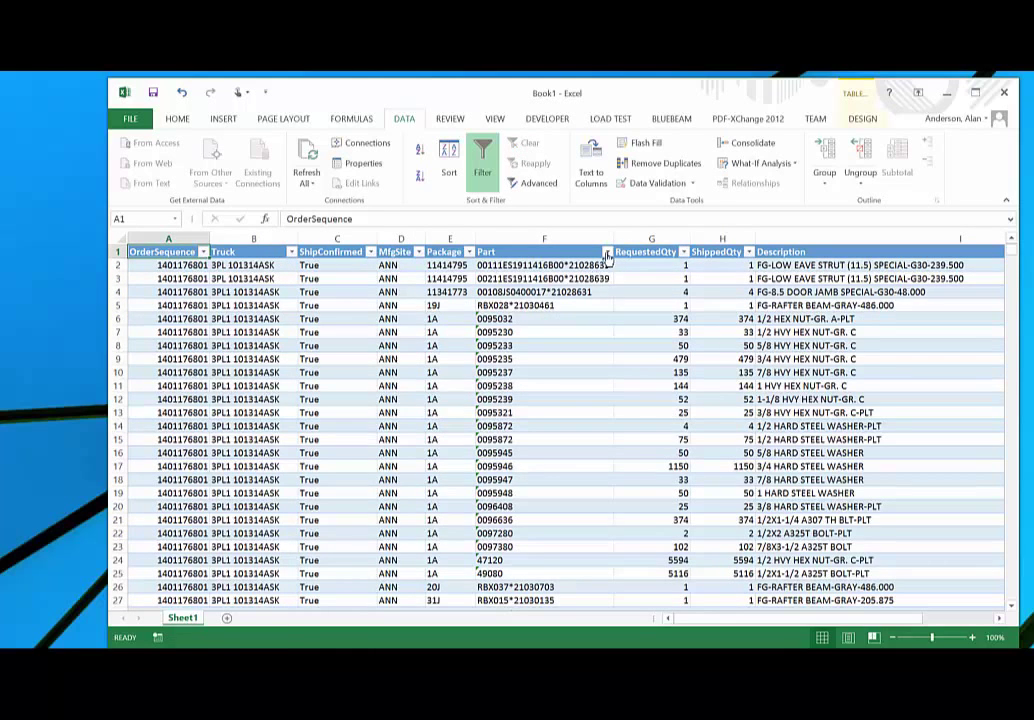
- Filter the Part column to part numbers that begin with CX001
click(606, 253)
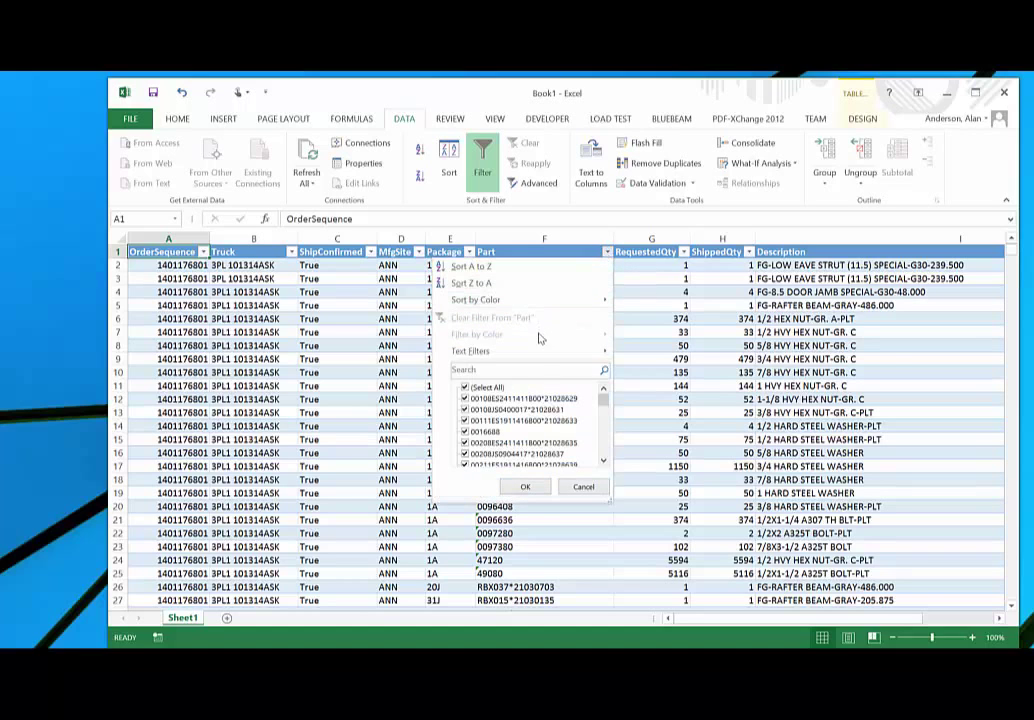
mouse_move(554, 351)
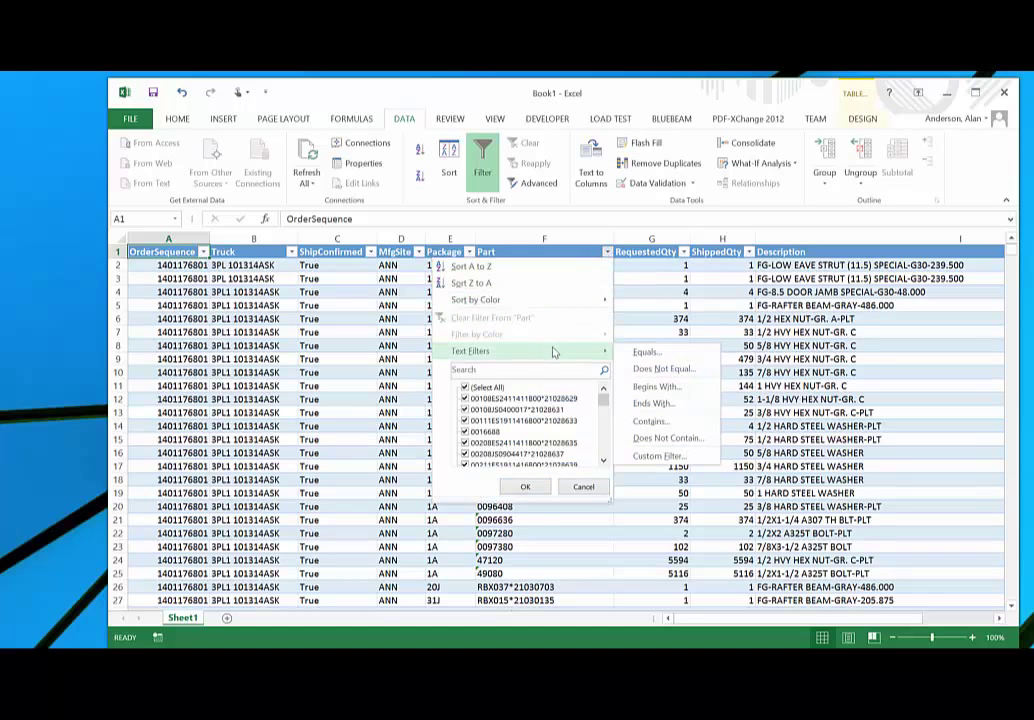
click(652, 385)
text(cx001)
key(Return)
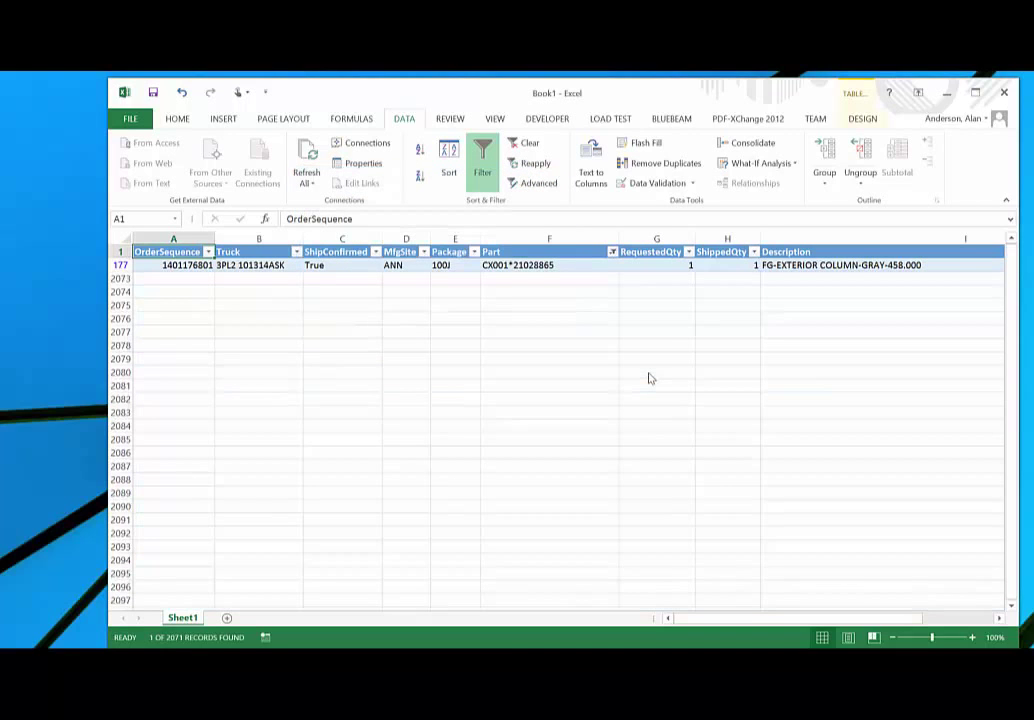
- Change the Part column filter to part numbers that begin with EPX
click(613, 253)
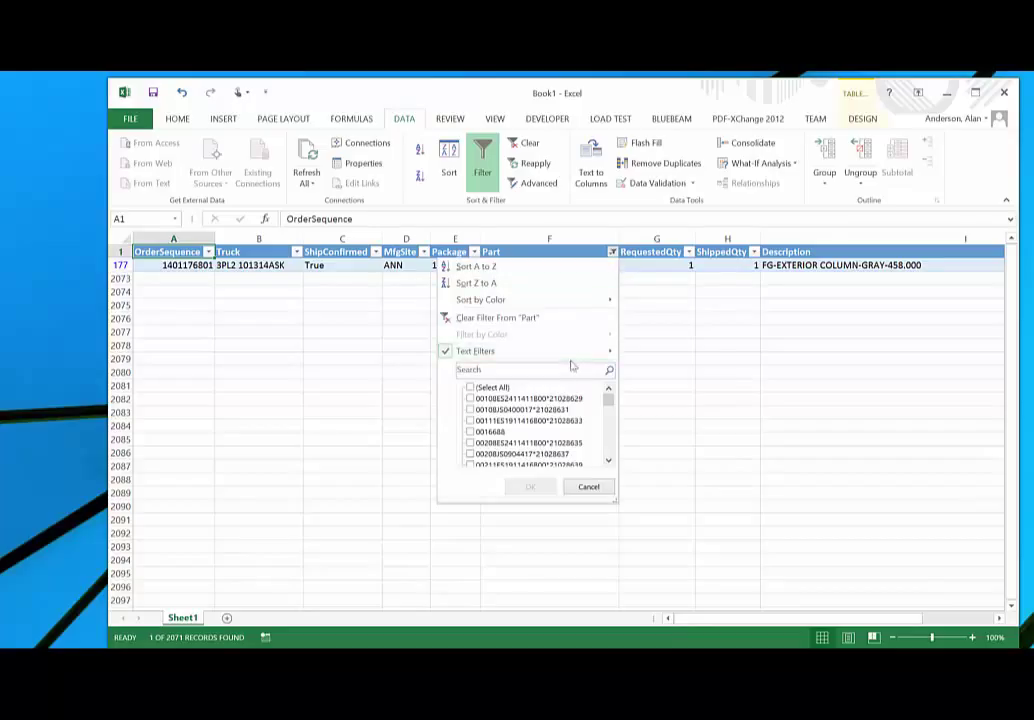
mouse_move(570, 353)
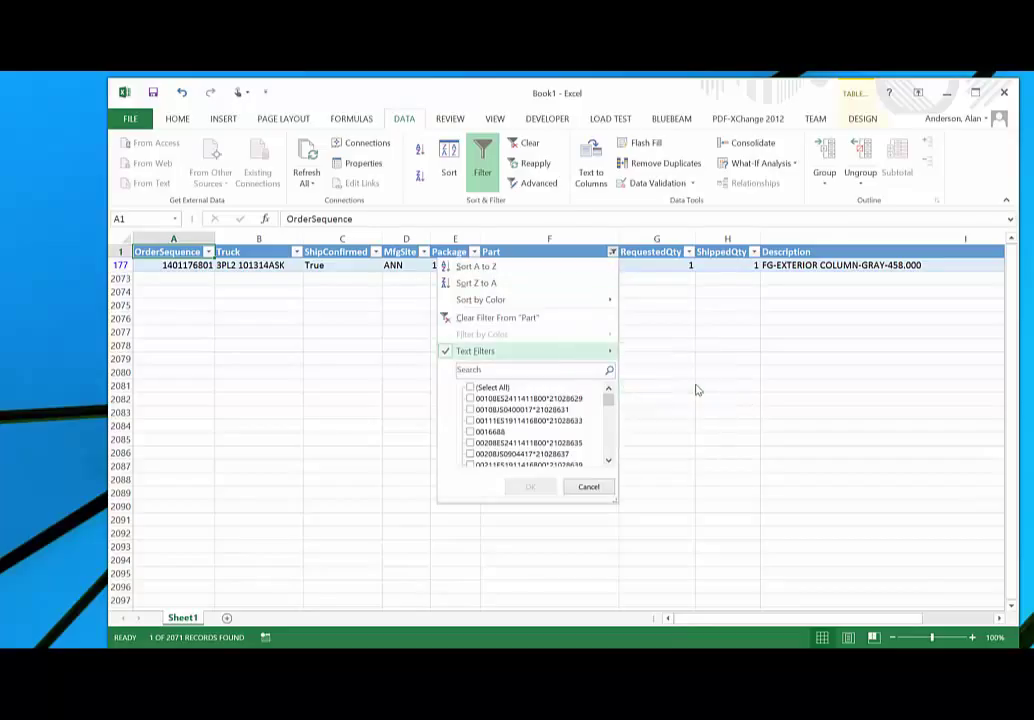
click(697, 389)
text(EPX)
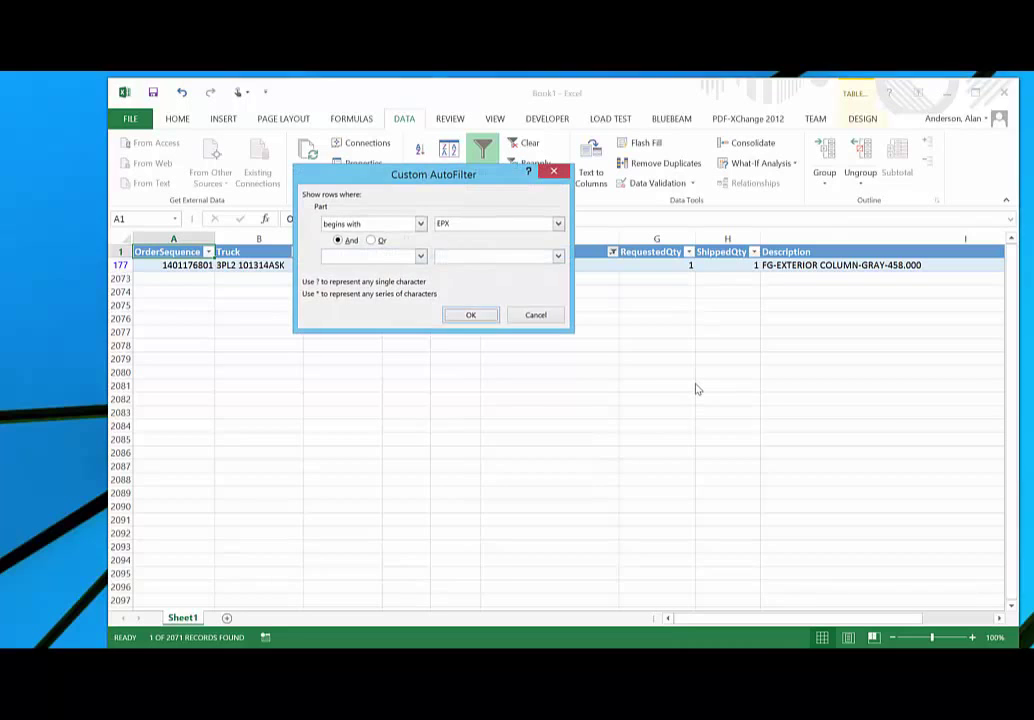
key(Return)
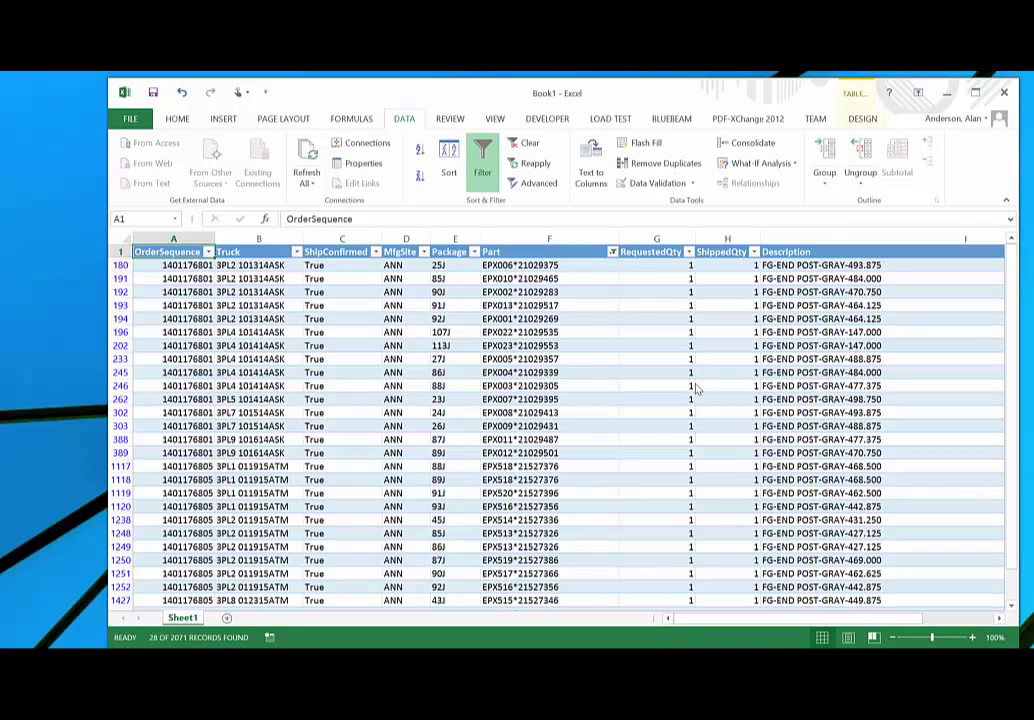
- Show all parts again by reselecting every value in the Part filter
click(613, 253)
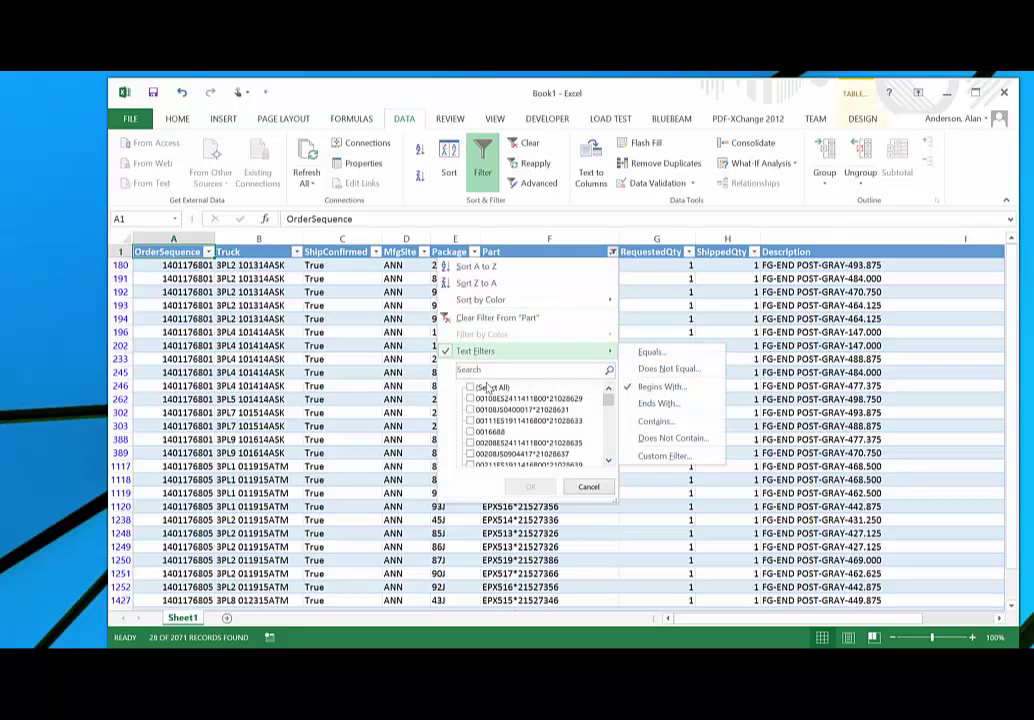
click(471, 388)
click(533, 486)
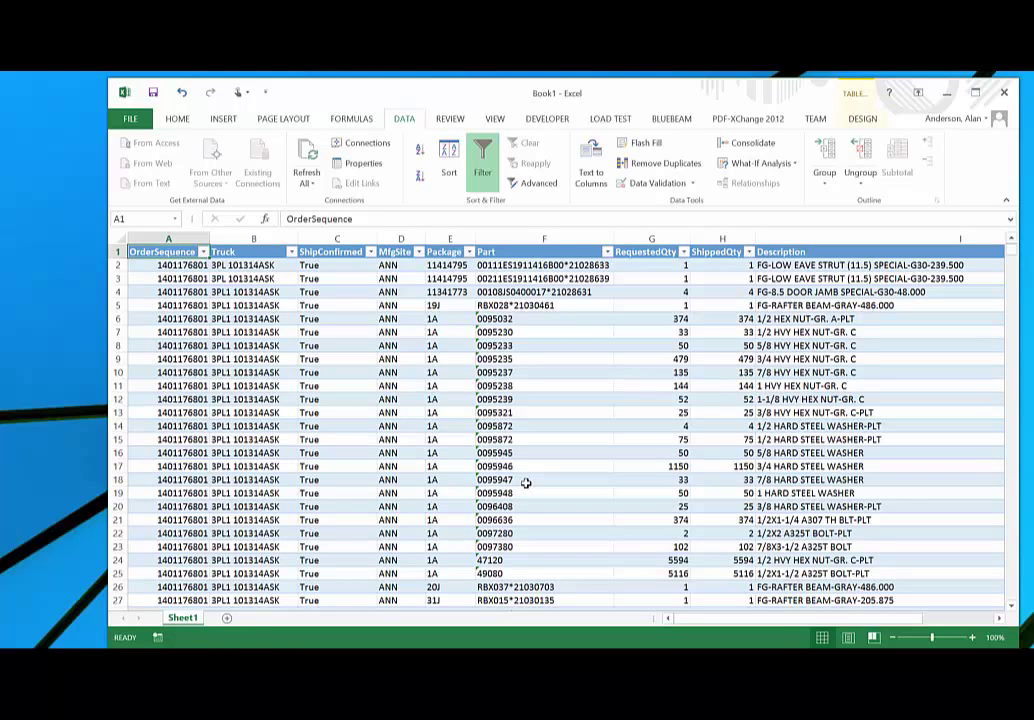
- Save the workbook as 14-011768 in Excel Workbook format in the VP Command Building Files folder
click(152, 94)
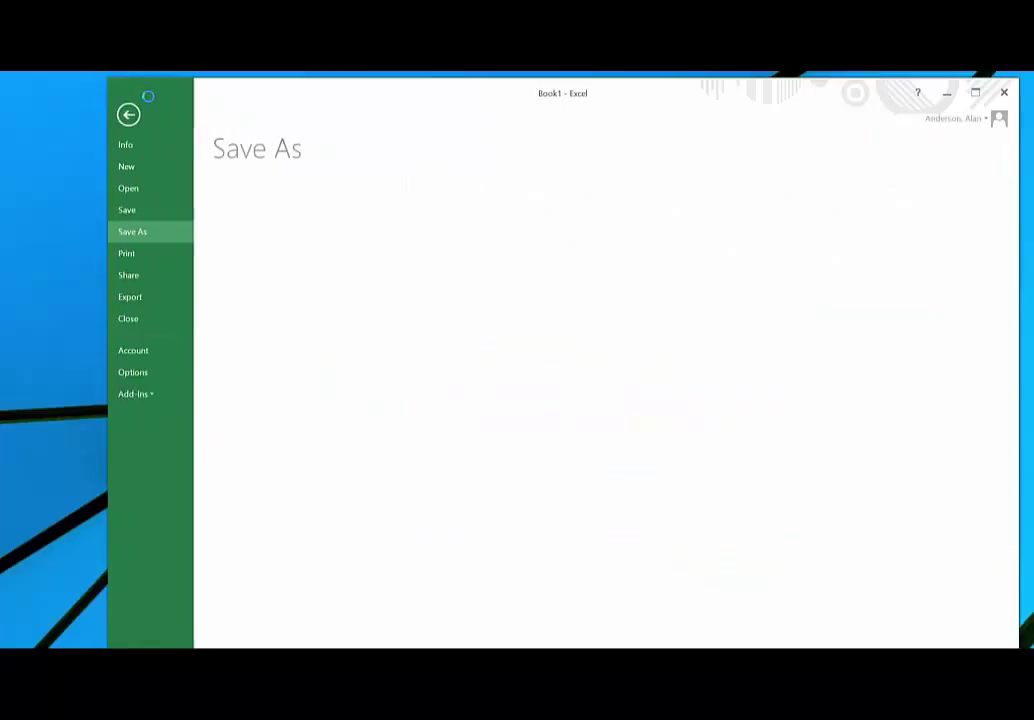
click(314, 268)
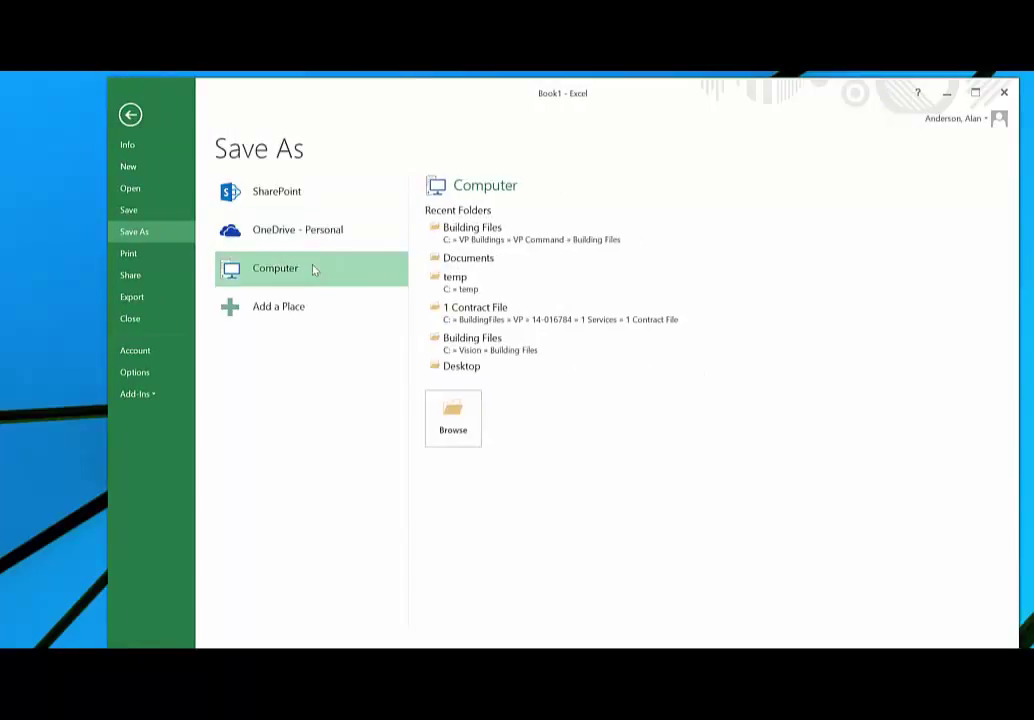
click(472, 228)
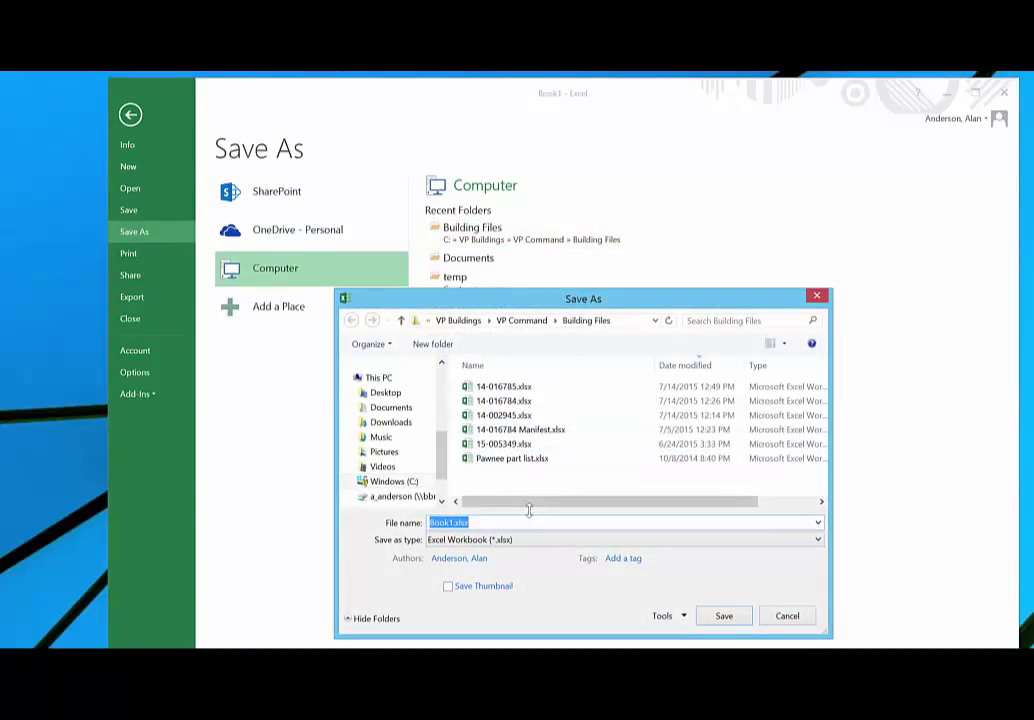
text(14-)
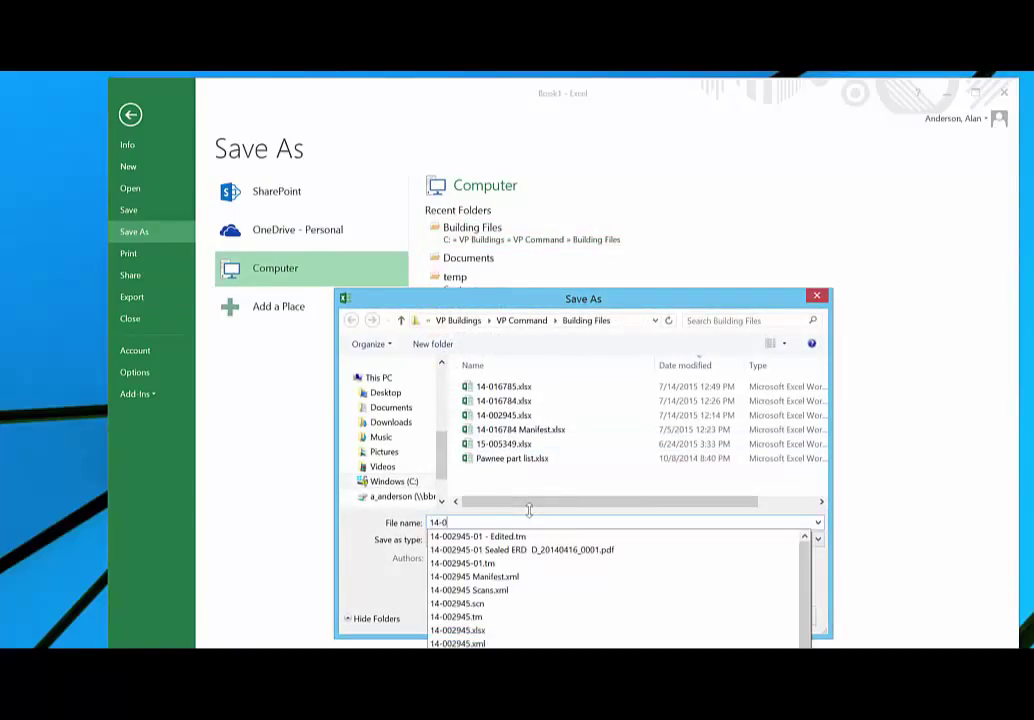
text(011768)
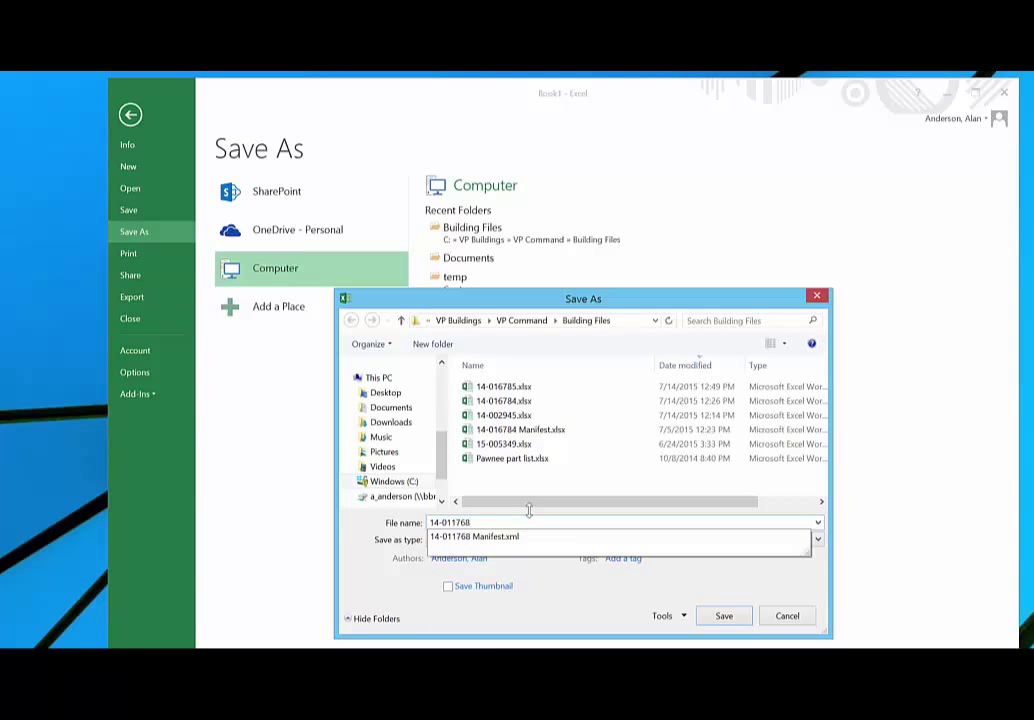
key(Return)
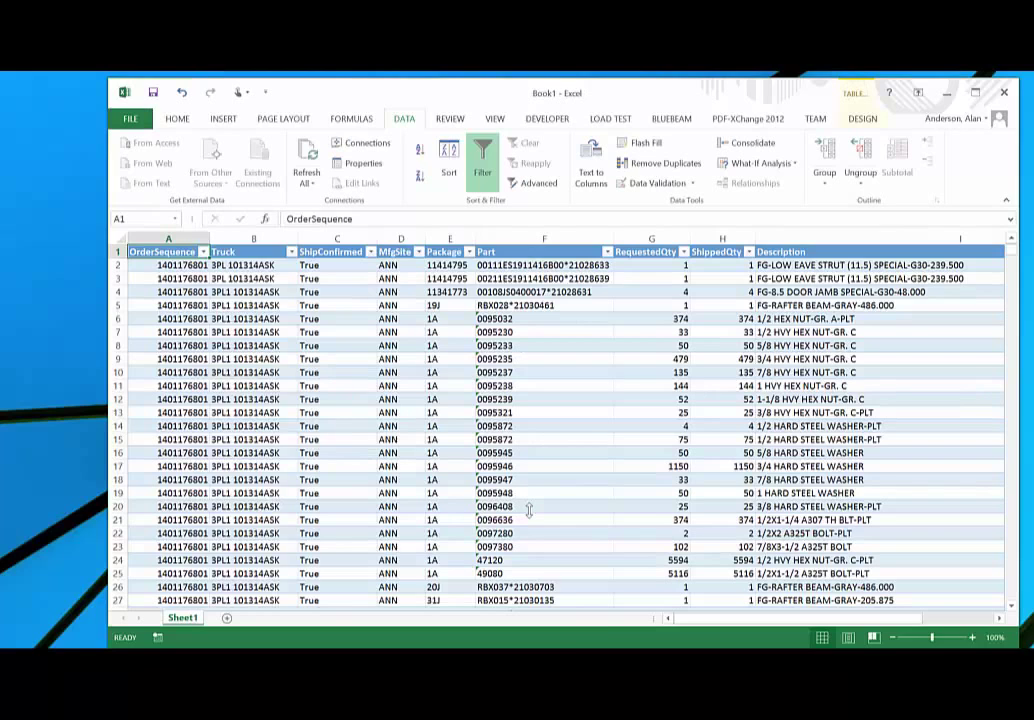